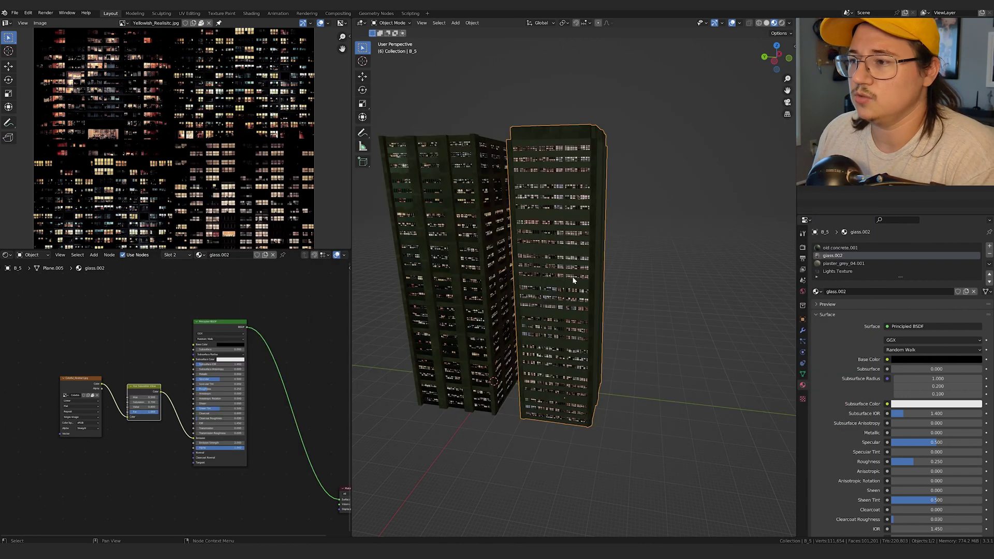
Clear the selection on the B_5 tower and preview both buildings' lit windows in Rendered viewport shading.
scroll(573, 280, up, 5)
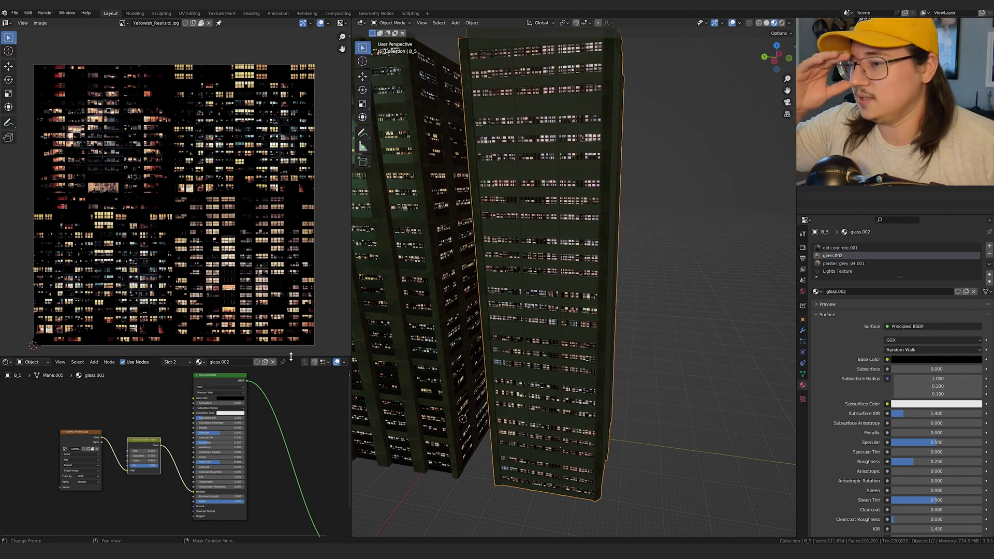
click(688, 302)
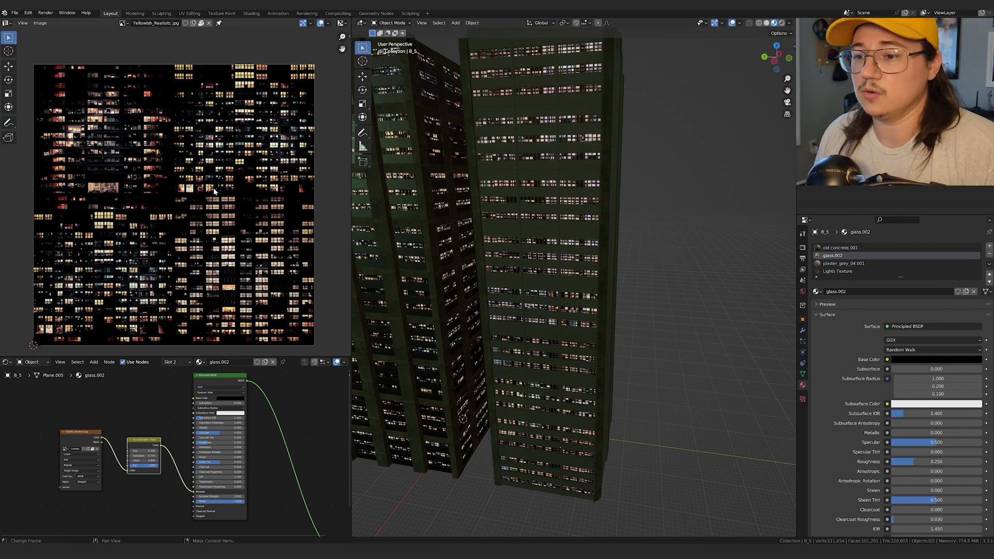
scroll(172, 451, up, 2)
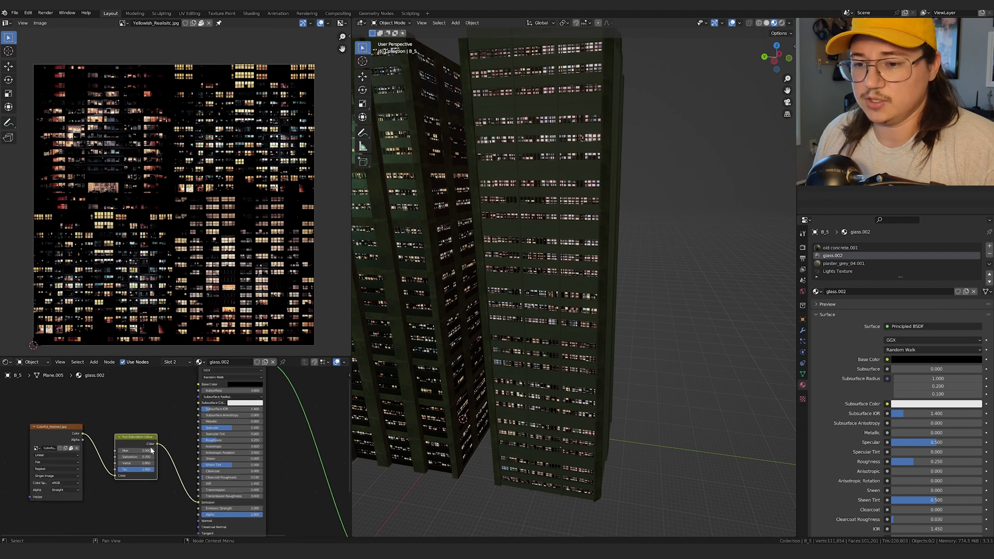
middle_drag(173, 489, 94, 517)
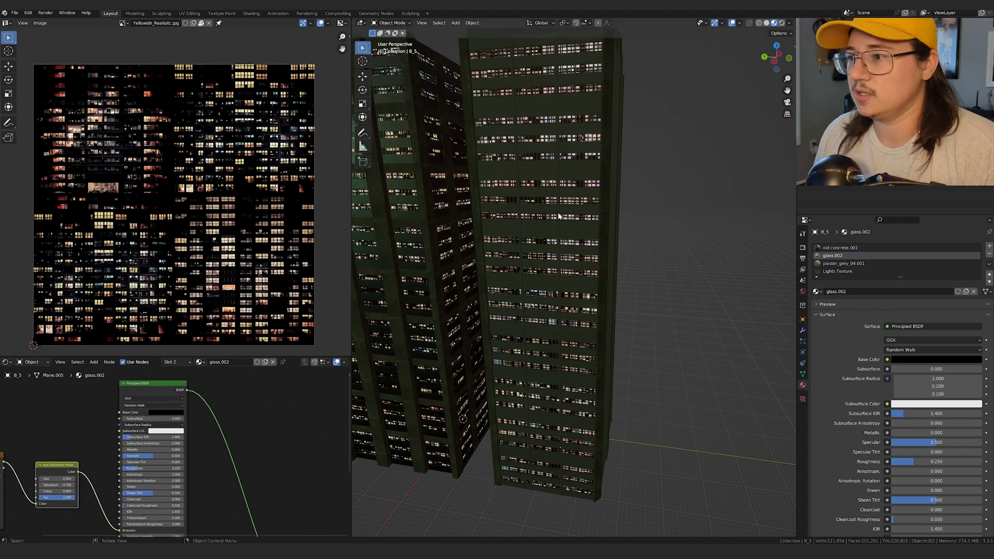
scroll(545, 224, up, 5)
middle_drag(546, 225, 573, 200)
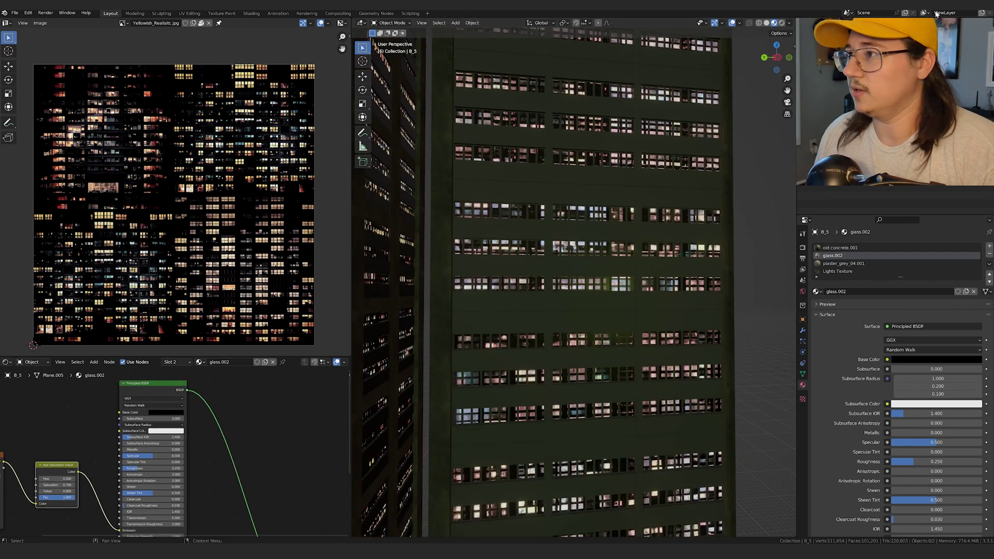
click(784, 24)
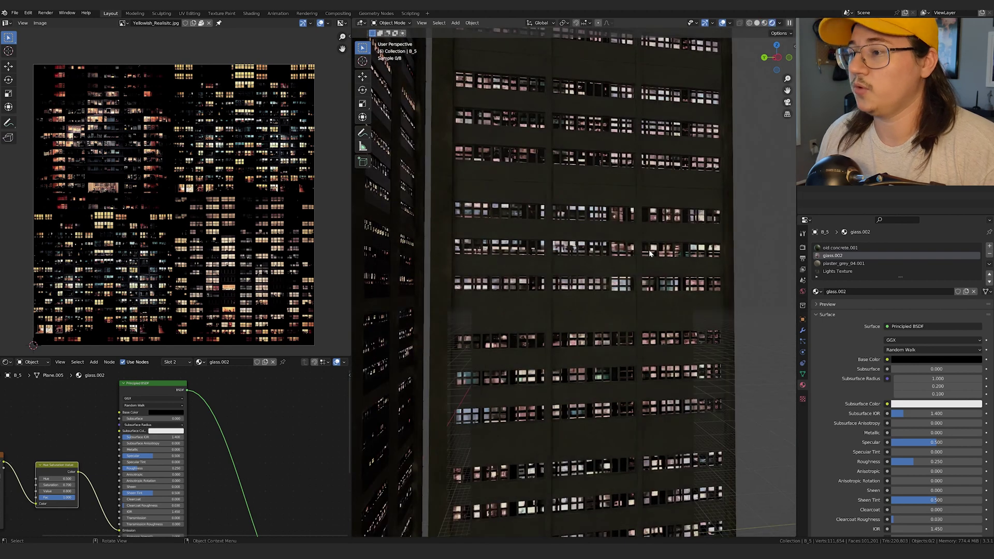
scroll(686, 240, down, 2)
middle_drag(687, 240, 662, 225)
scroll(588, 207, down, 3)
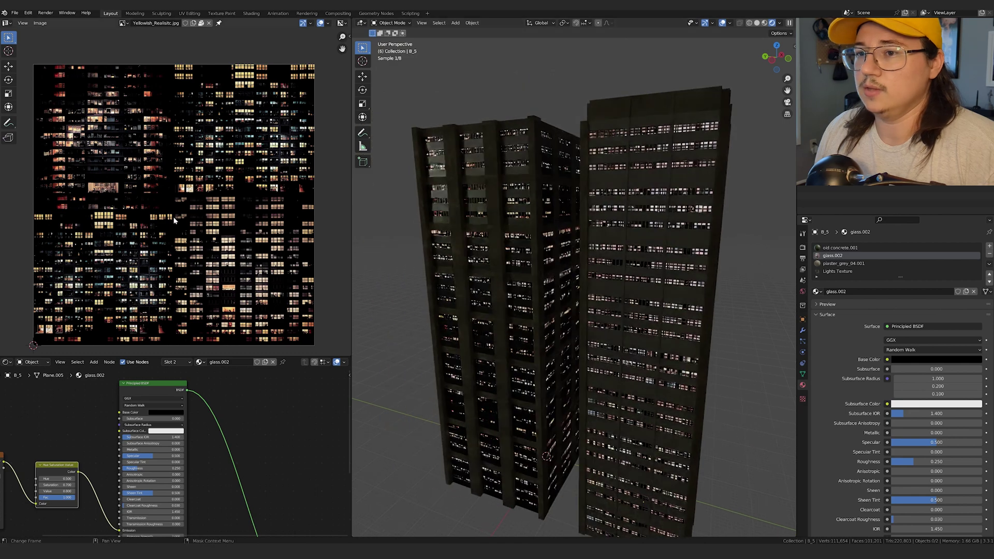
Examine the individual windows in the Yellowish_Realistic.jpg texture up close and compare them with the lit windows on the towers.
scroll(230, 196, up, 1)
scroll(255, 172, up, 6)
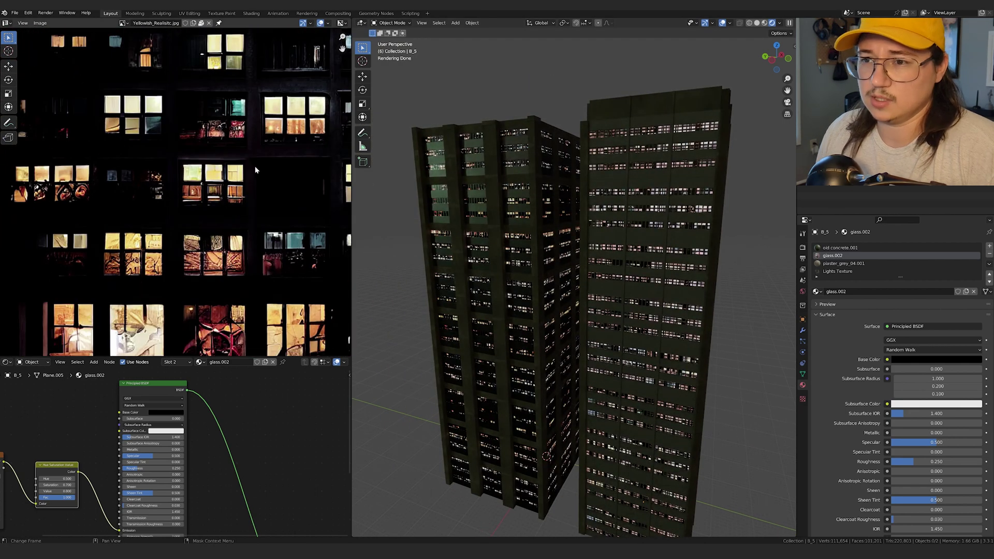
mouse_move(255, 170)
middle_down()
mouse_move(145, 243)
mouse_move(205, 212)
mouse_move(313, 182)
middle_up()
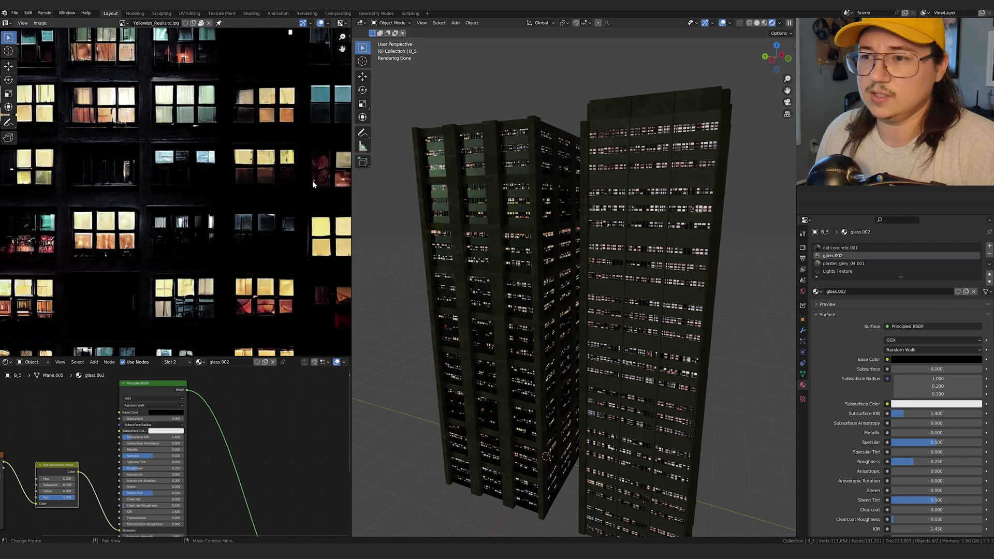
middle_drag(271, 146, 265, 237)
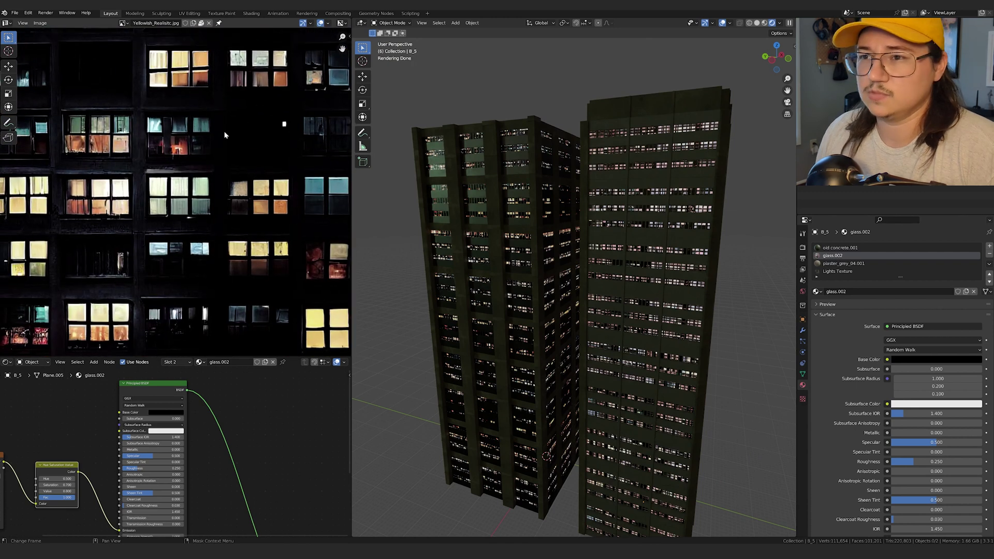
middle_drag(228, 135, 123, 249)
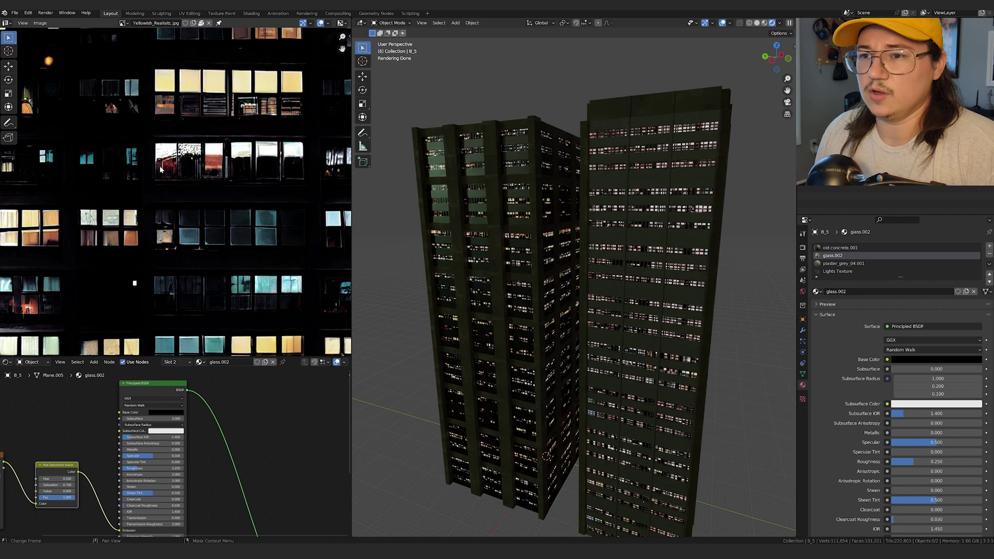
middle_drag(20, 123, 222, 187)
middle_drag(123, 184, 203, 196)
middle_drag(53, 215, 180, 206)
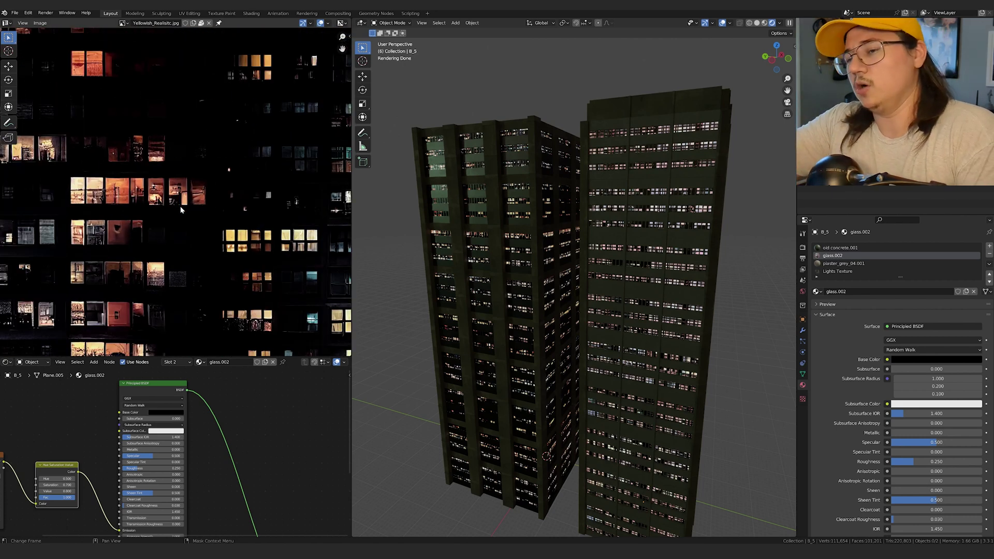
middle_drag(181, 209, 284, 160)
middle_drag(248, 228, 176, 224)
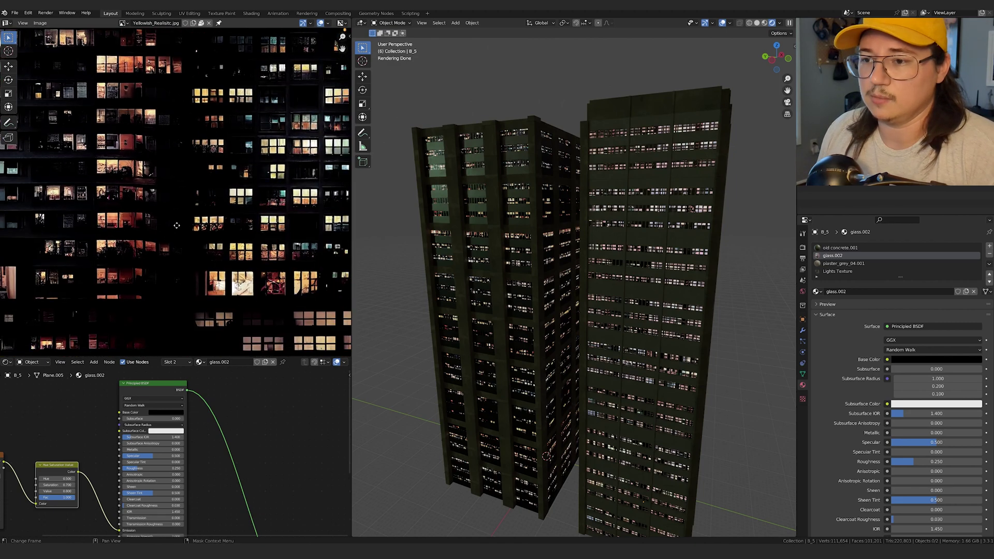
scroll(187, 232, up, 4)
scroll(187, 232, down, 5)
scroll(690, 248, up, 2)
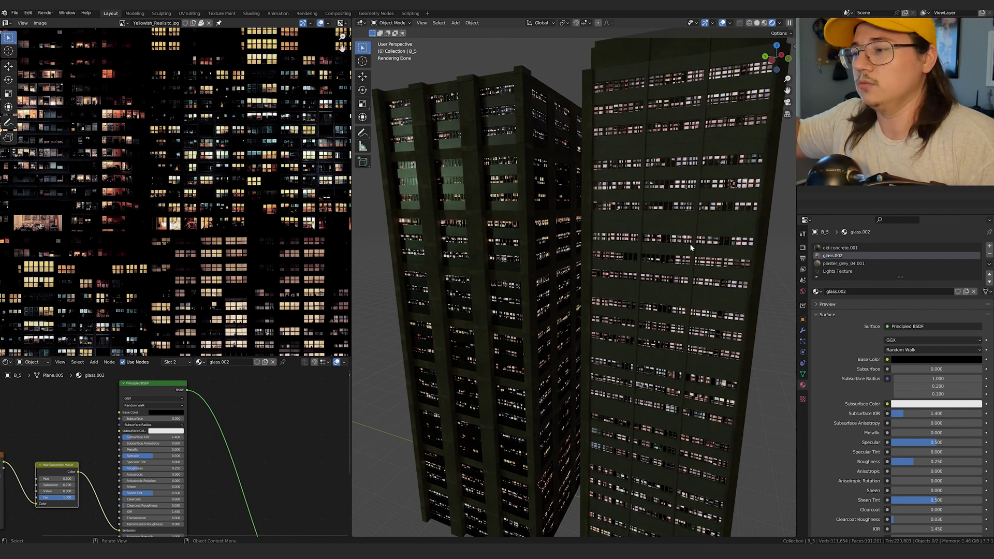
scroll(676, 228, up, 3)
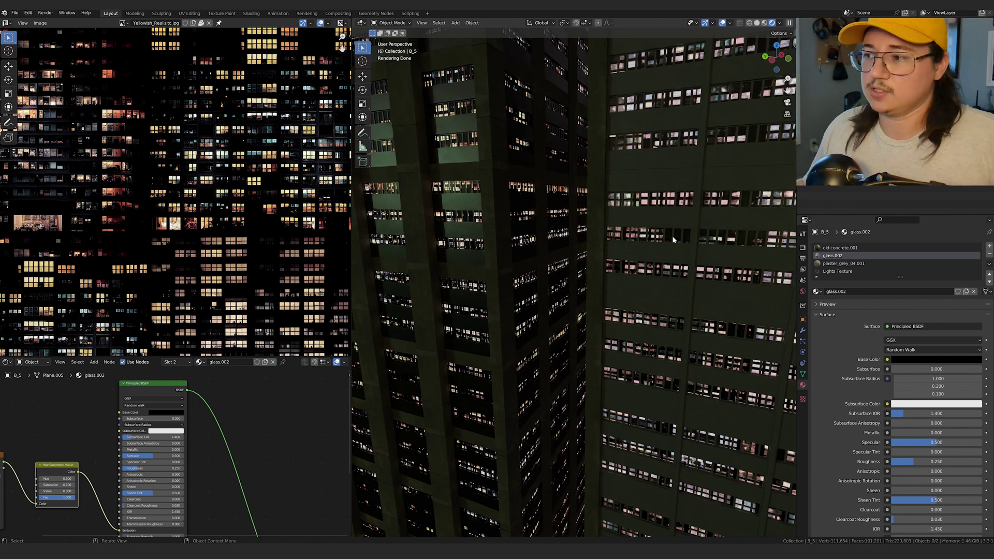
scroll(657, 257, down, 6)
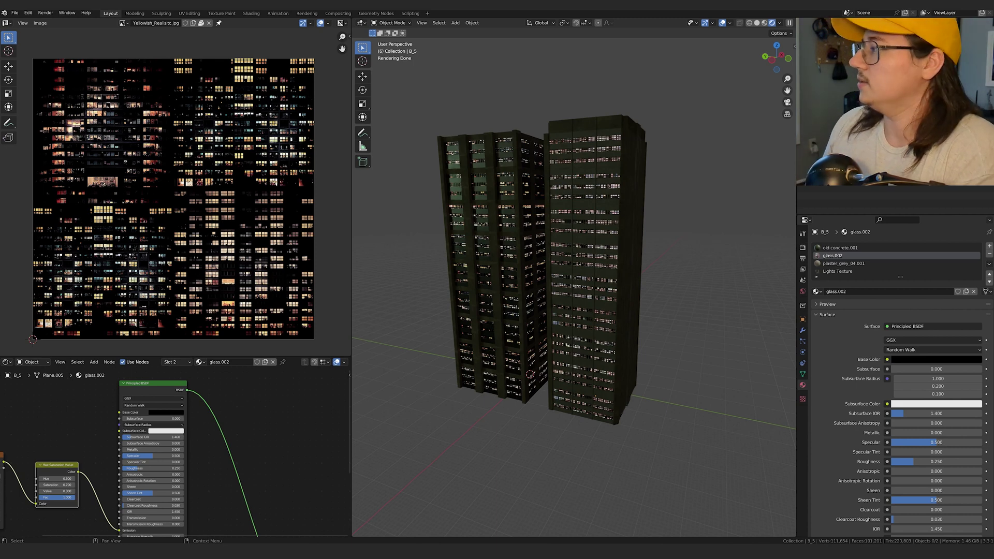
Switch to the image viewer, inspect the purple-tinted window facade image at several magnifications, and close it.
key(alt+Tab)
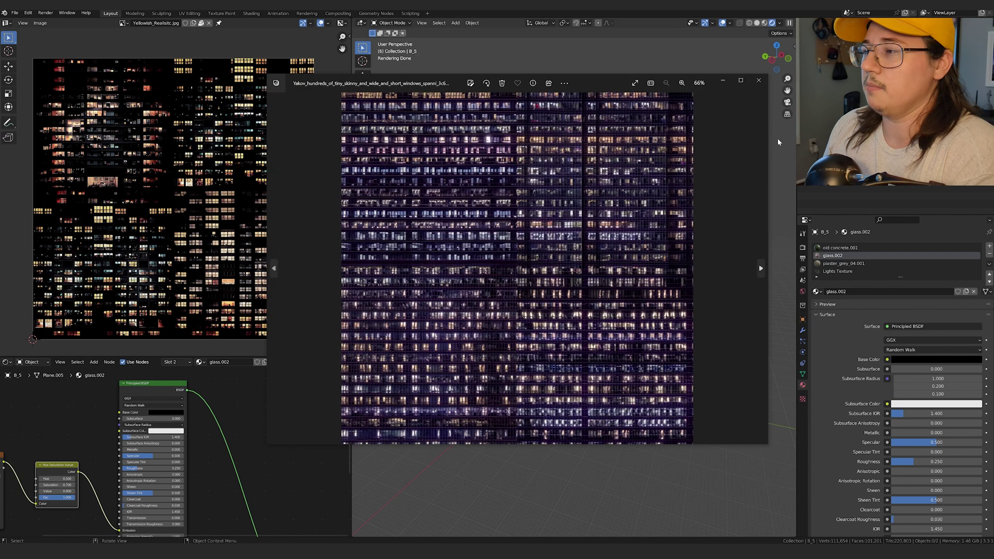
scroll(677, 336, up, 1)
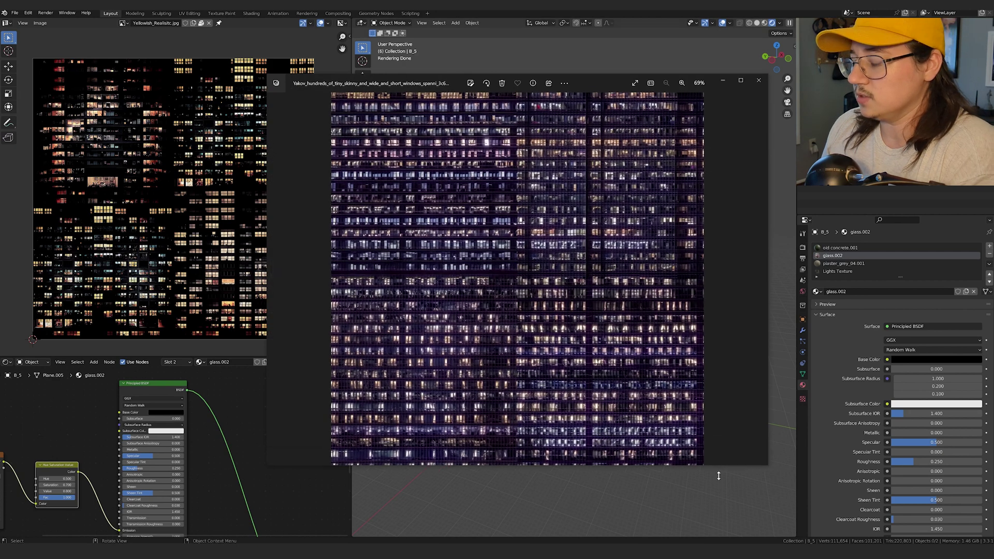
scroll(520, 340, up, 5)
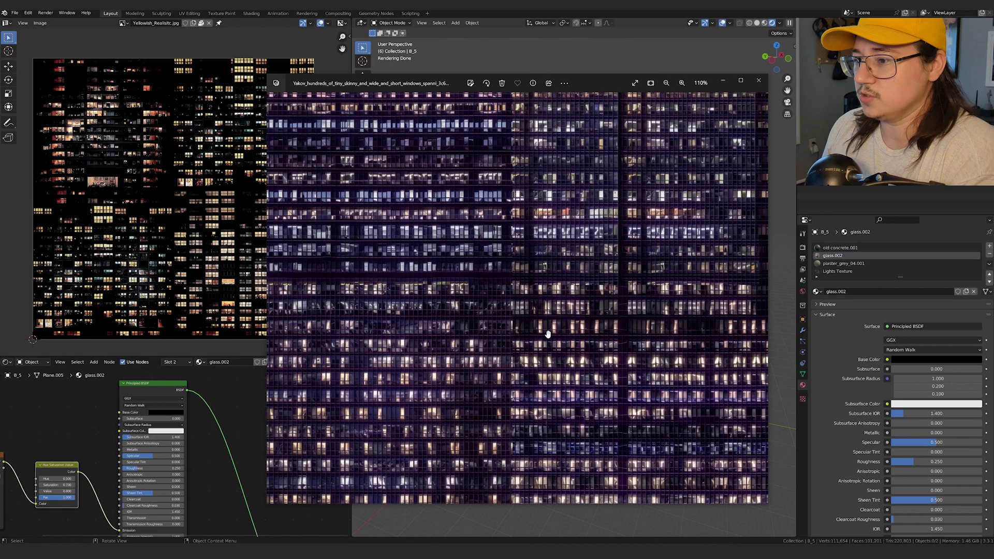
scroll(538, 303, down, 3)
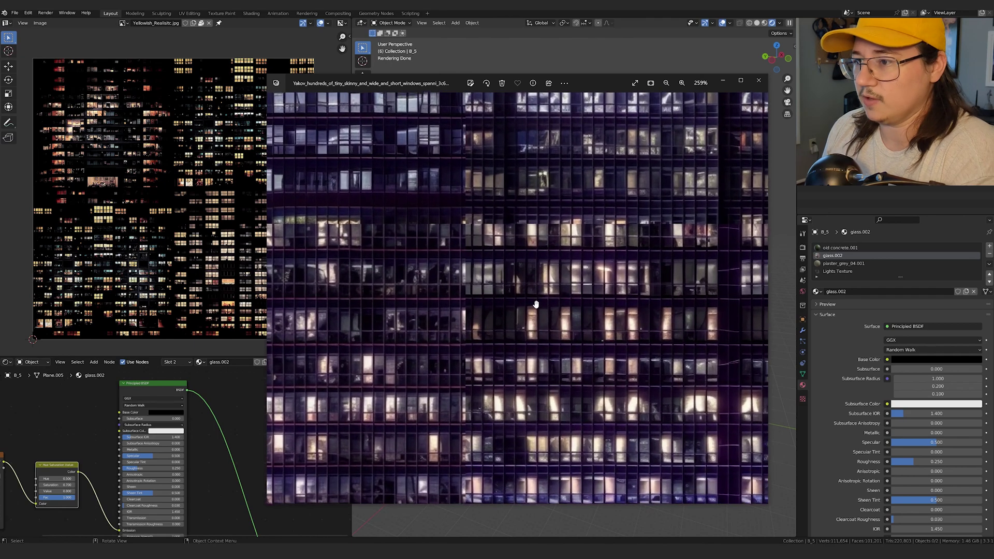
scroll(506, 295, up, 4)
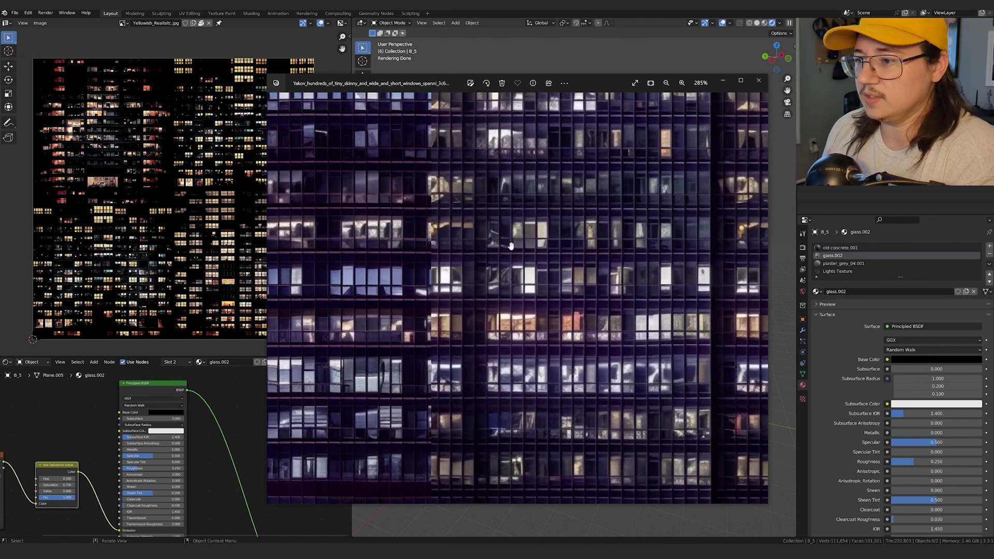
scroll(507, 285, down, 3)
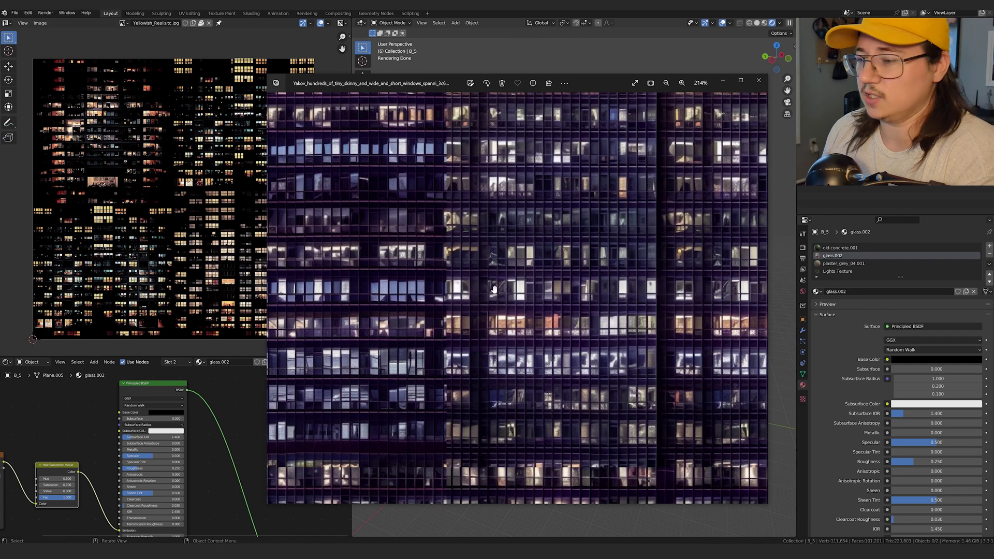
scroll(495, 289, down, 3)
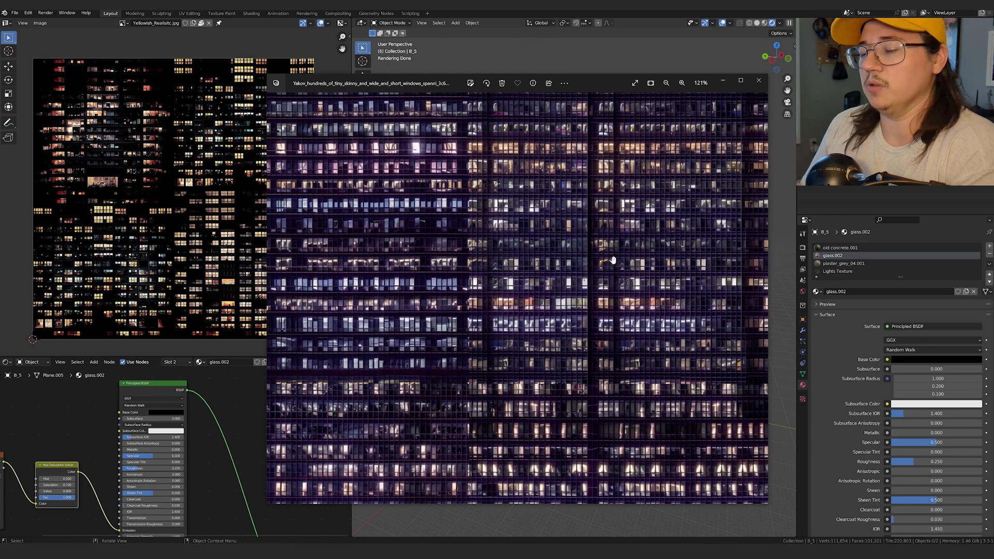
scroll(574, 301, down, 2)
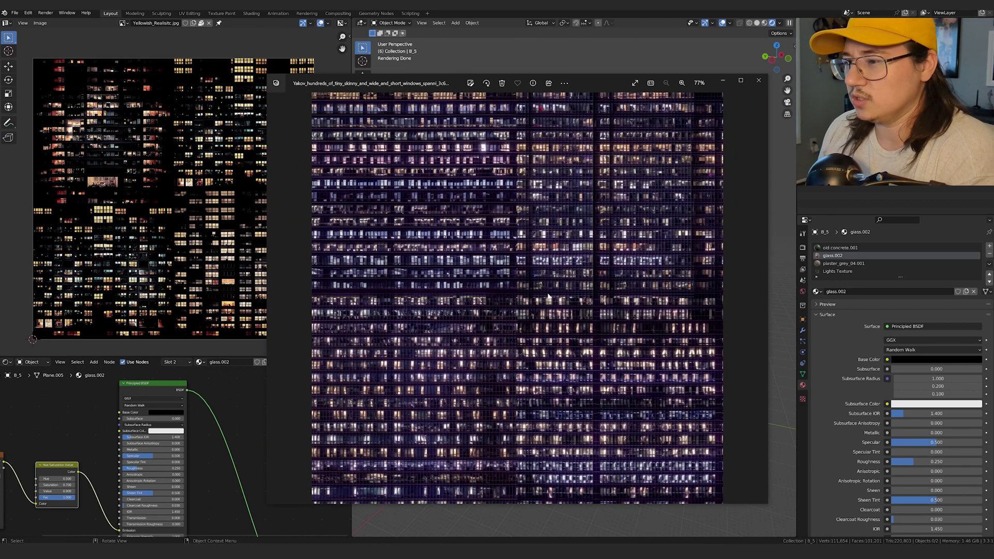
scroll(539, 286, up, 3)
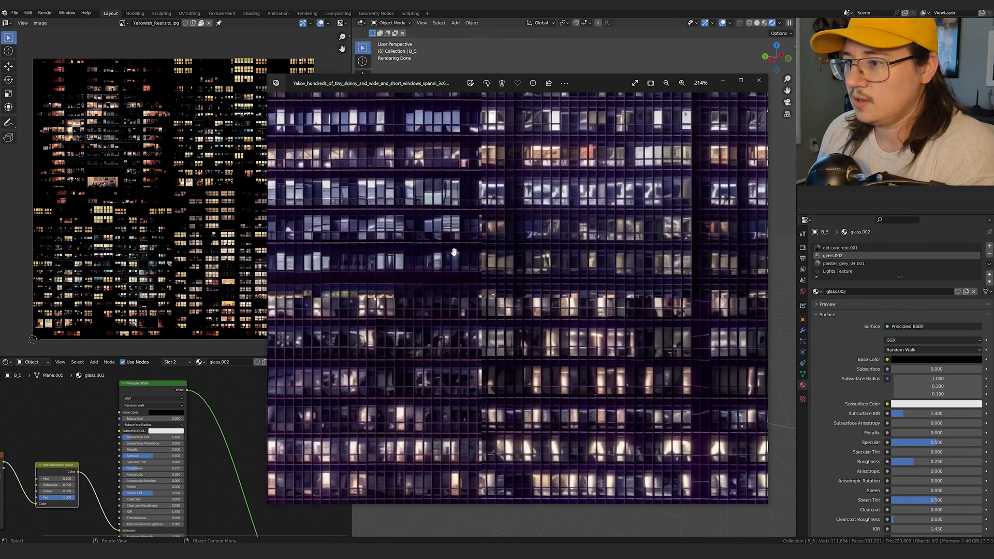
scroll(514, 299, down, 3)
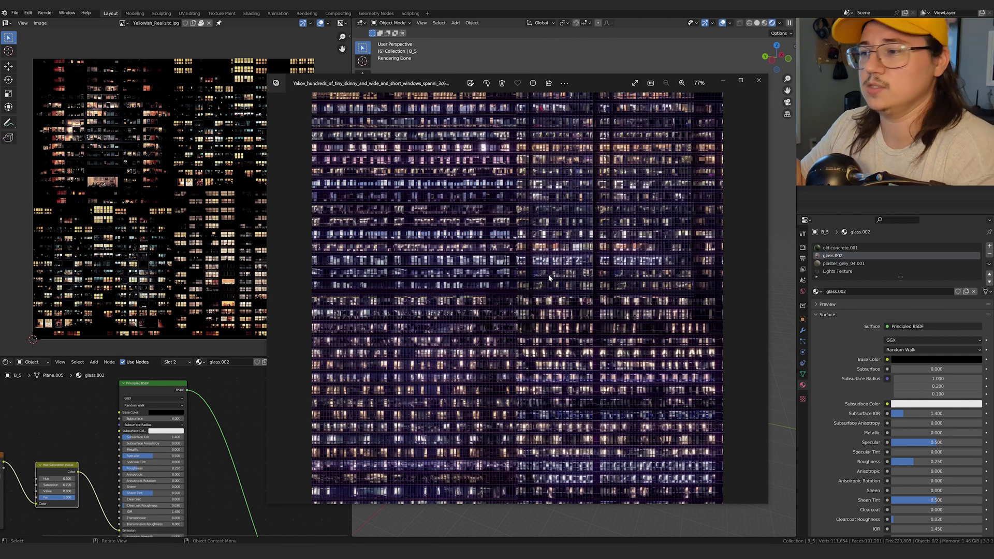
click(758, 80)
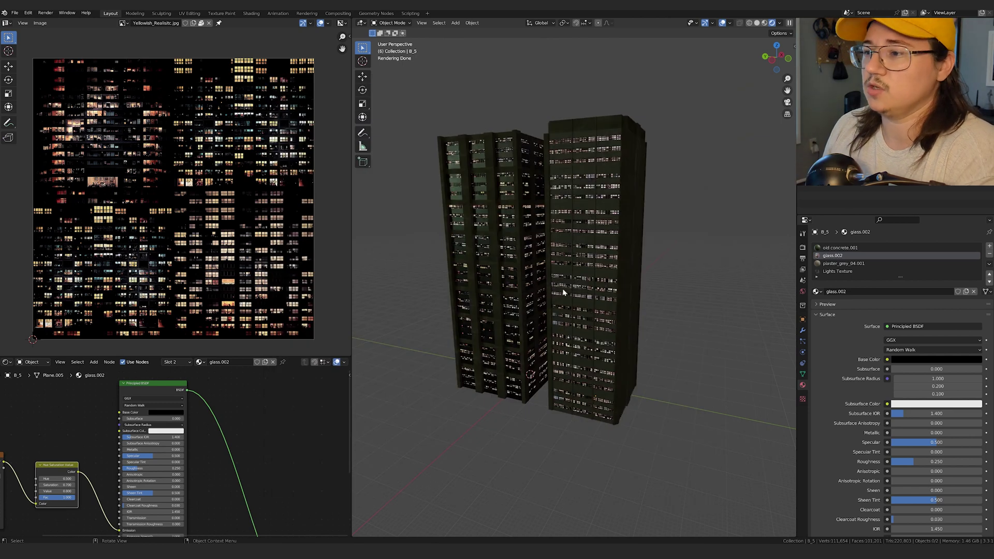
scroll(632, 301, up, 2)
scroll(633, 303, down, 3)
middle_drag(679, 315, 708, 311)
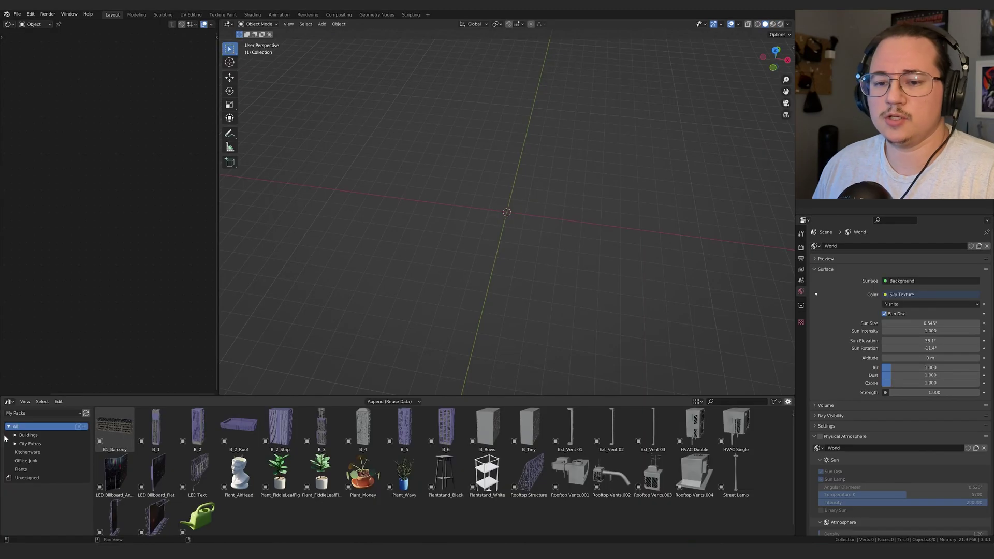
Add the B_Tiny and B_Rows building assets to the scene and move B_Tiny horizontally so it stands clear of B_Rows.
drag(535, 427, 499, 283)
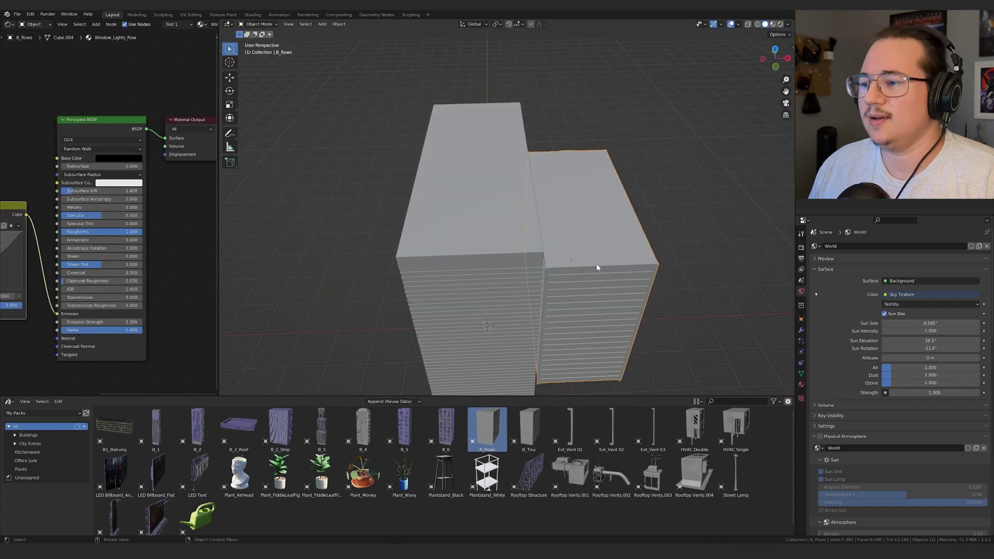
click(501, 256)
key(g)
key(shift+z)
click(437, 254)
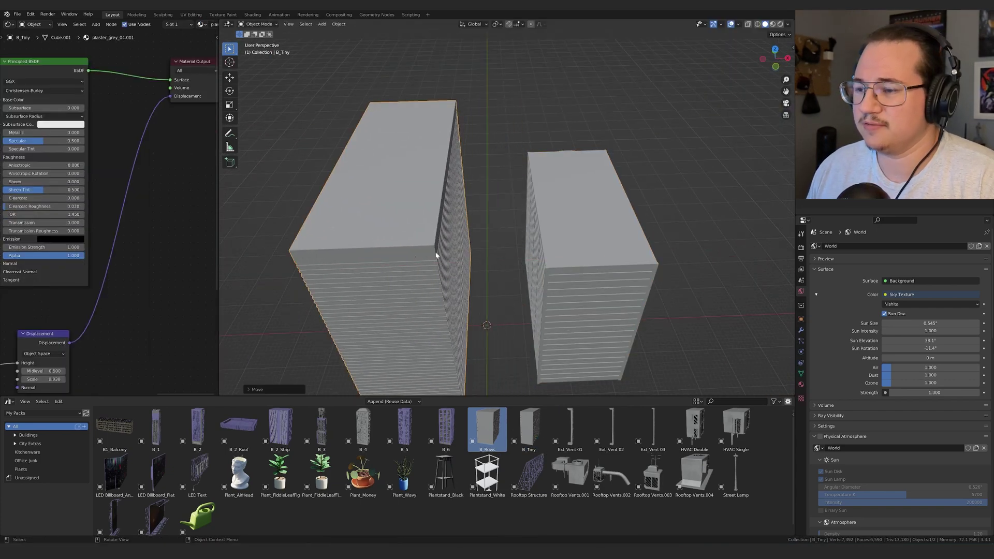
scroll(492, 259, down, 4)
middle_drag(553, 266, 532, 267)
scroll(544, 283, down, 2)
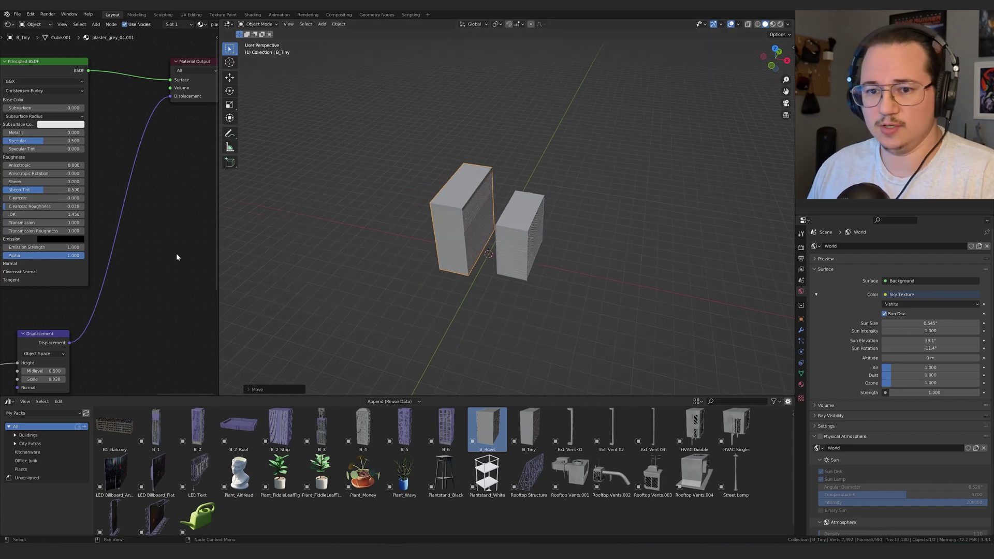
Open the Window Lights Small material of B_Tiny and bring its image texture node into view.
scroll(174, 259, down, 3)
click(801, 384)
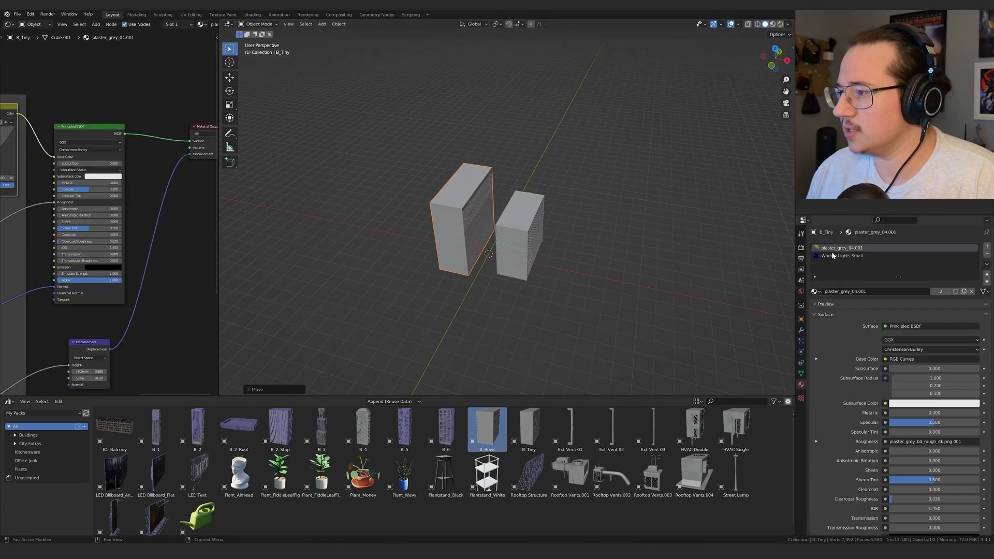
click(832, 257)
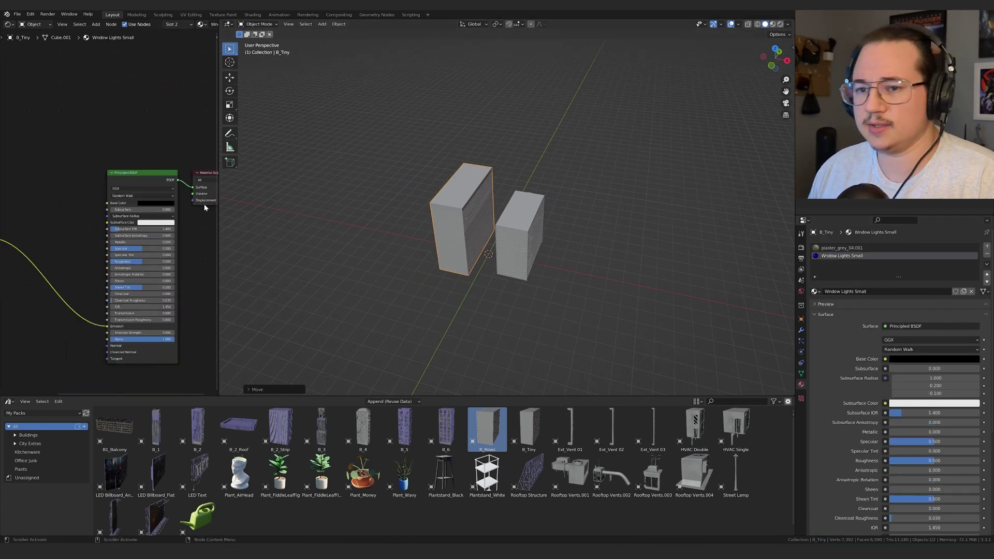
scroll(119, 201, up, 2)
scroll(89, 194, down, 3)
middle_drag(89, 193, 37, 197)
scroll(97, 214, up, 4)
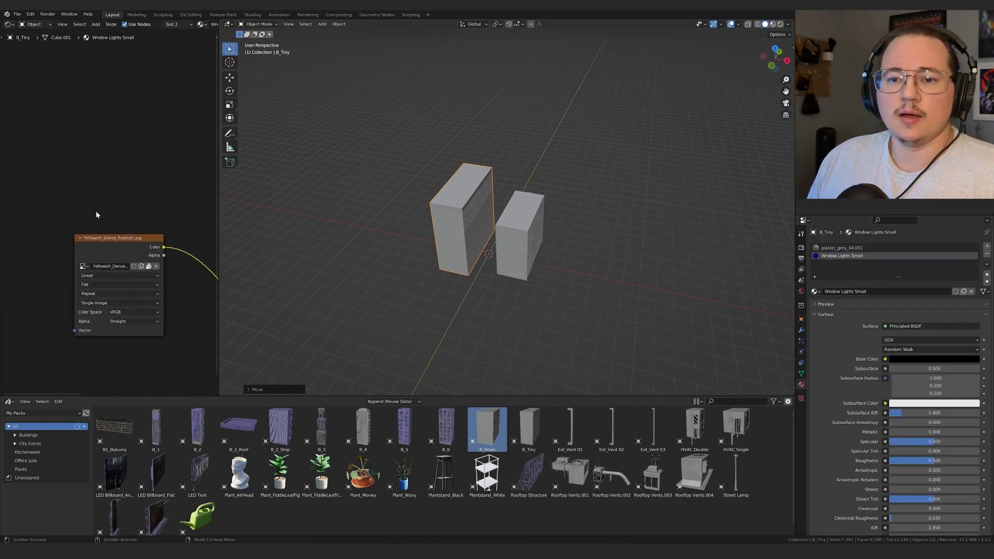
Change the shader editor area to an image editor and display the Blueish_Dense_Realistic.jpg texture in it.
click(9, 24)
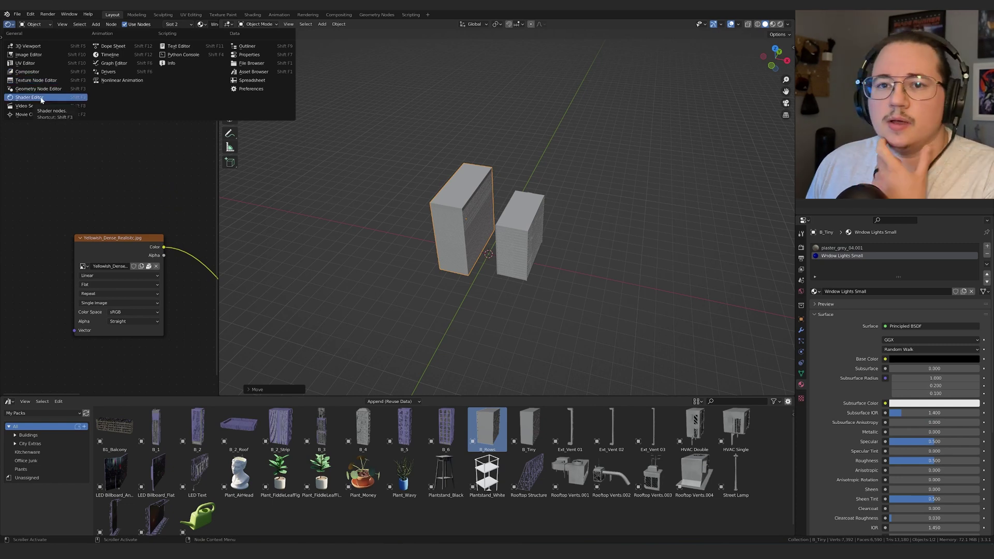
click(32, 64)
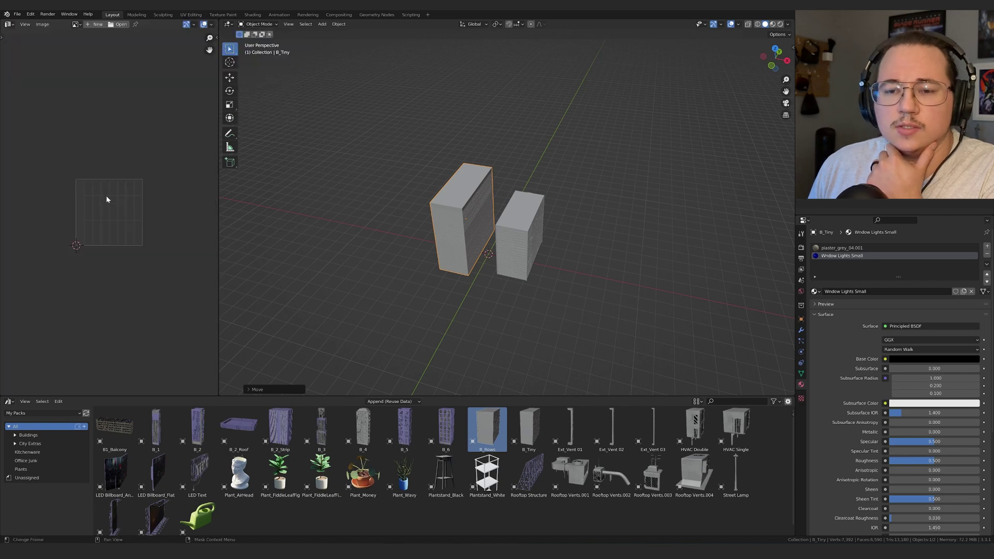
click(76, 25)
key(Return)
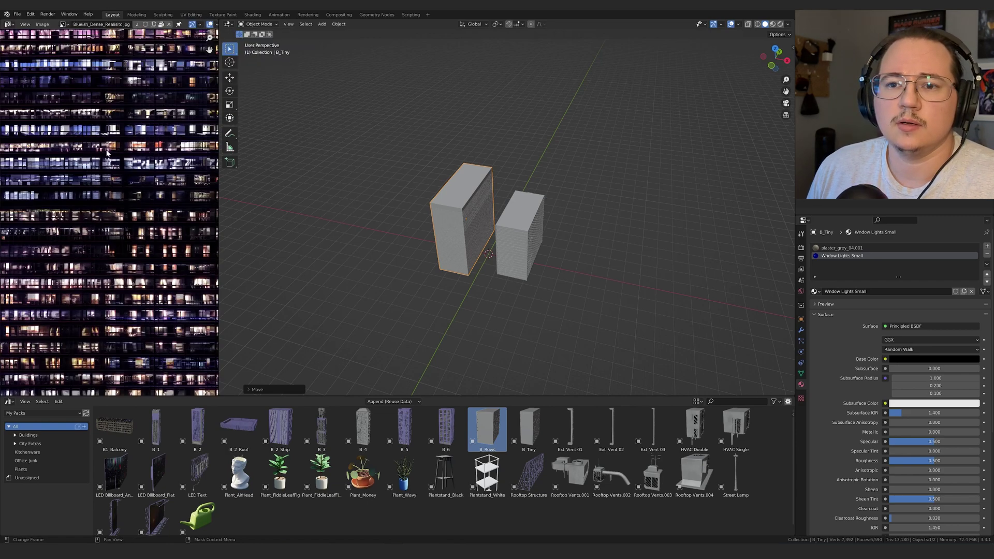
Examine the rows of lit windows in the Blueish_Dense_Realistic.jpg texture, both in detail and as a whole image.
scroll(107, 157, down, 4)
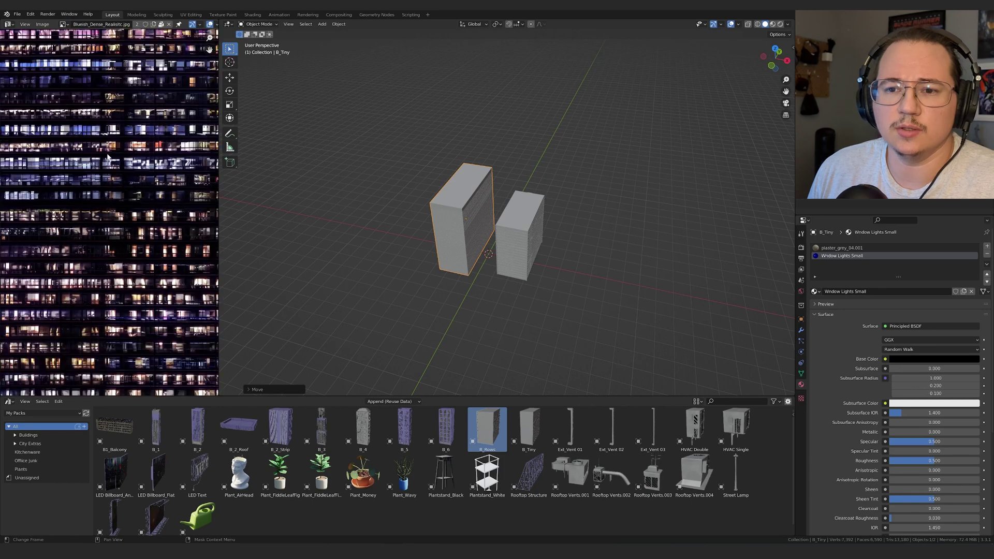
scroll(107, 157, up, 4)
scroll(107, 157, down, 2)
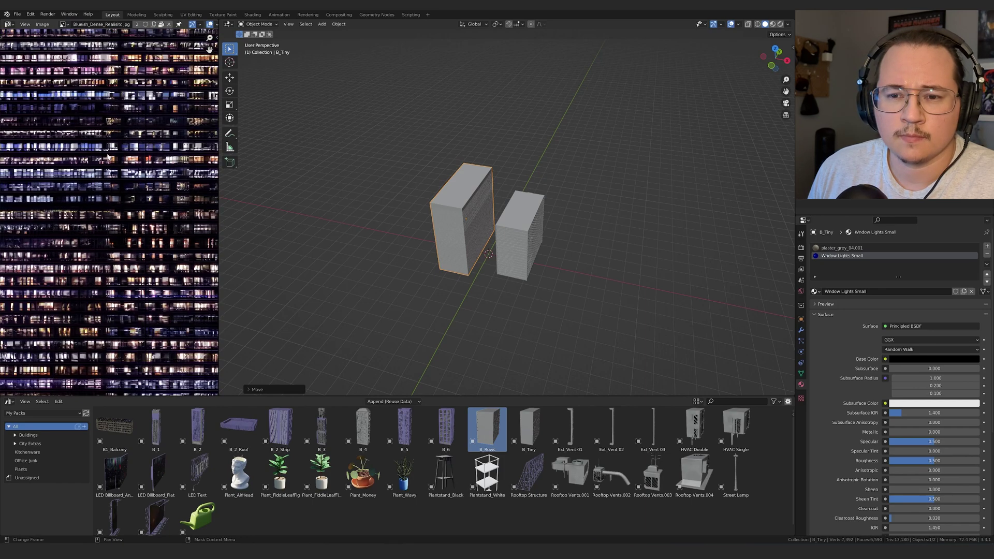
scroll(111, 158, down, 3)
scroll(128, 164, up, 3)
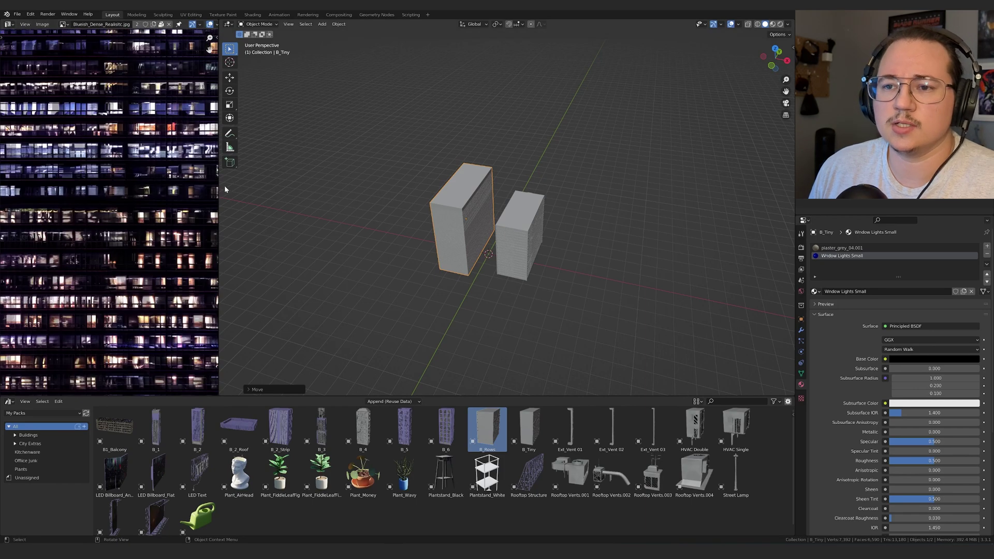
drag(218, 189, 501, 191)
key(Home)
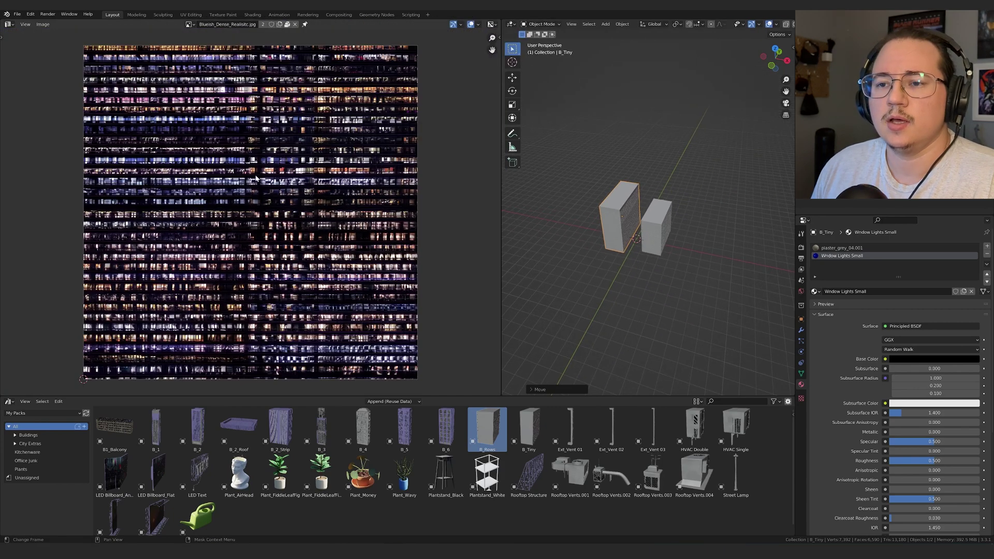
scroll(274, 209, up, 1)
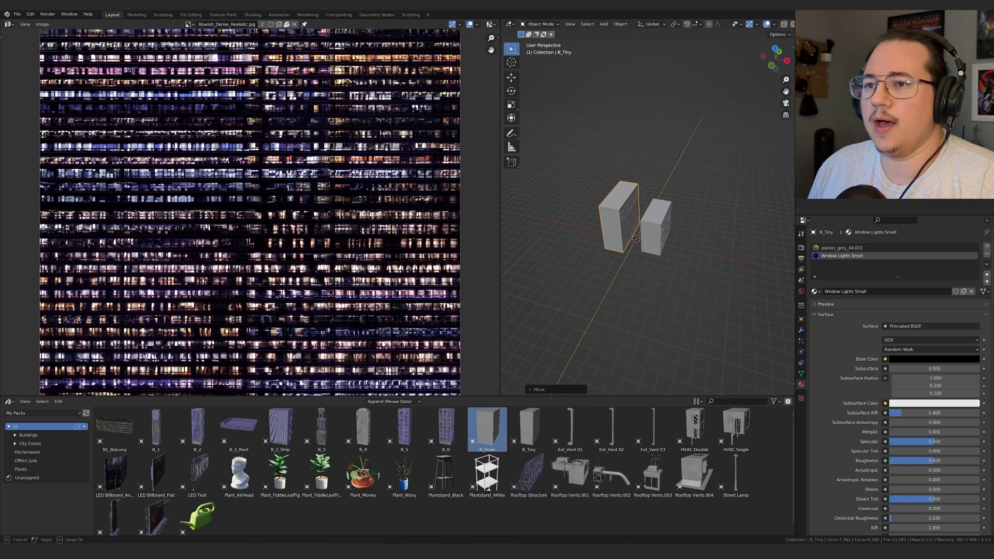
drag(500, 228, 280, 228)
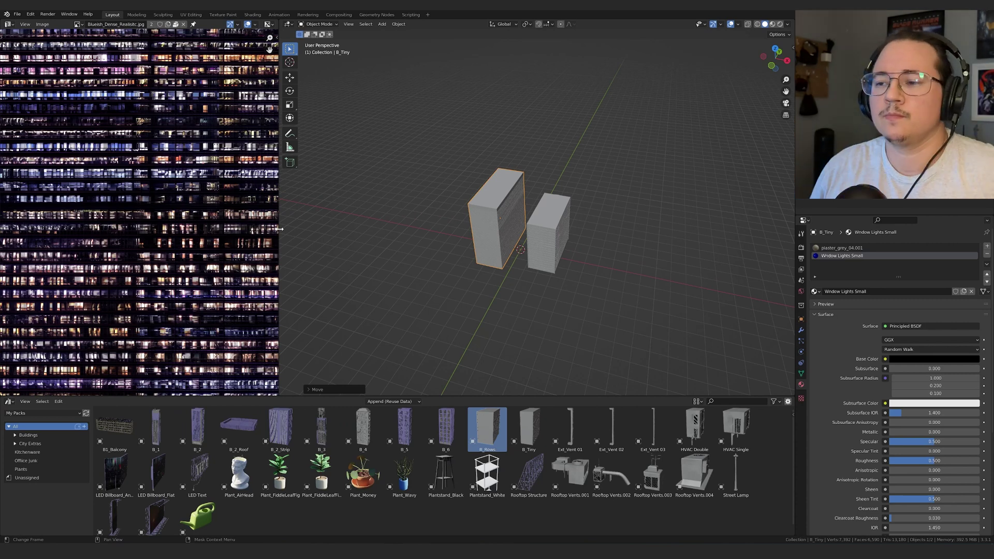
Enter edit mode on B_Tiny and select only the faces assigned to the Window Lights Small material.
scroll(438, 239, up, 2)
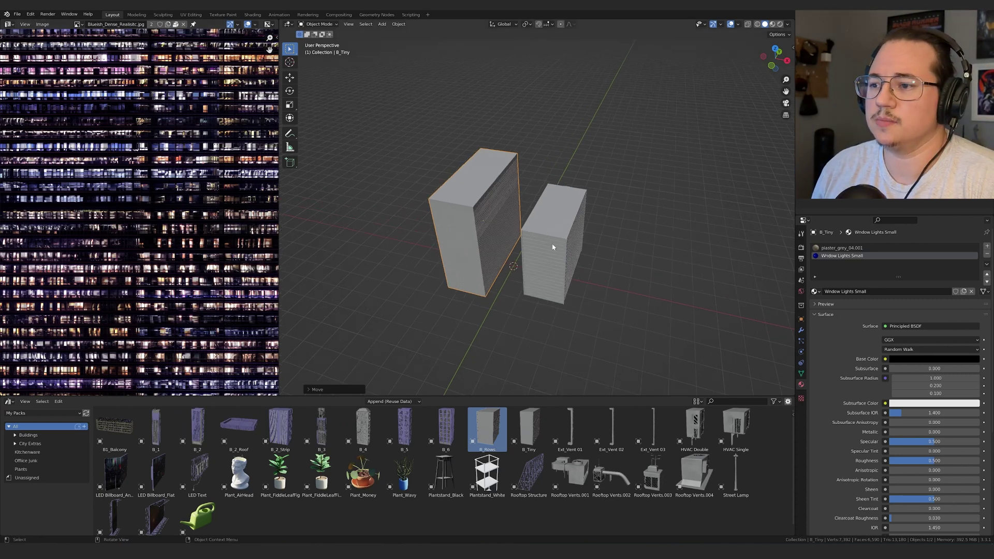
middle_drag(555, 246, 513, 232)
scroll(513, 232, up, 4)
key(Tab)
middle_drag(498, 186, 564, 248)
scroll(564, 249, up, 3)
scroll(231, 204, down, 2)
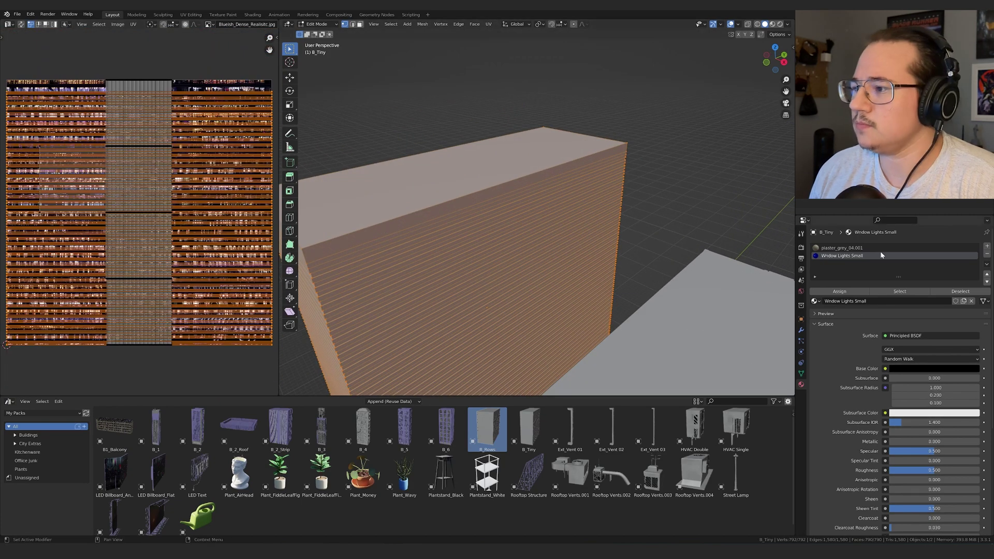
click(657, 118)
click(899, 291)
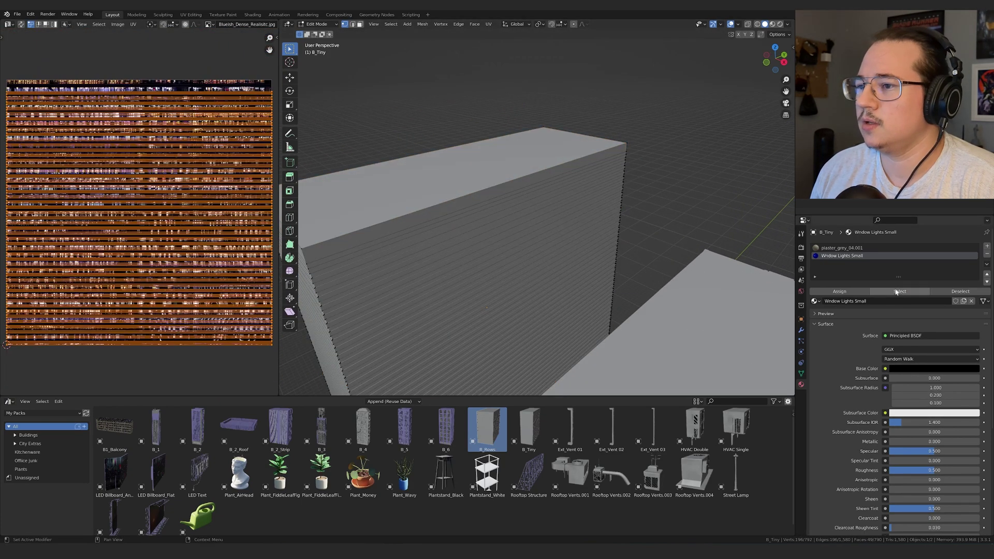
Examine how the UV strips of B_Tiny's window faces line up with the texture's window rows, and return to object mode.
middle_drag(581, 260, 599, 223)
scroll(599, 222, down, 3)
scroll(187, 176, up, 7)
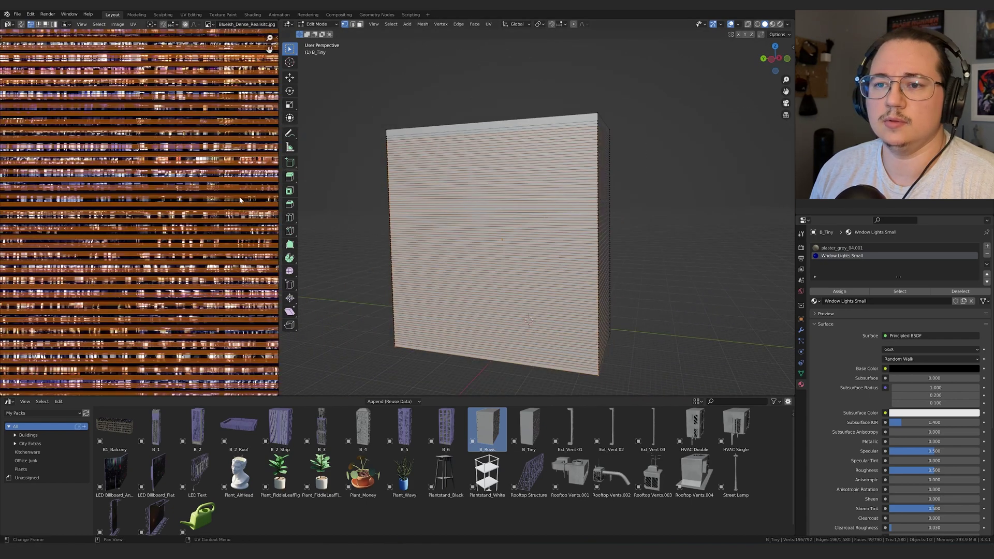
scroll(187, 176, down, 1)
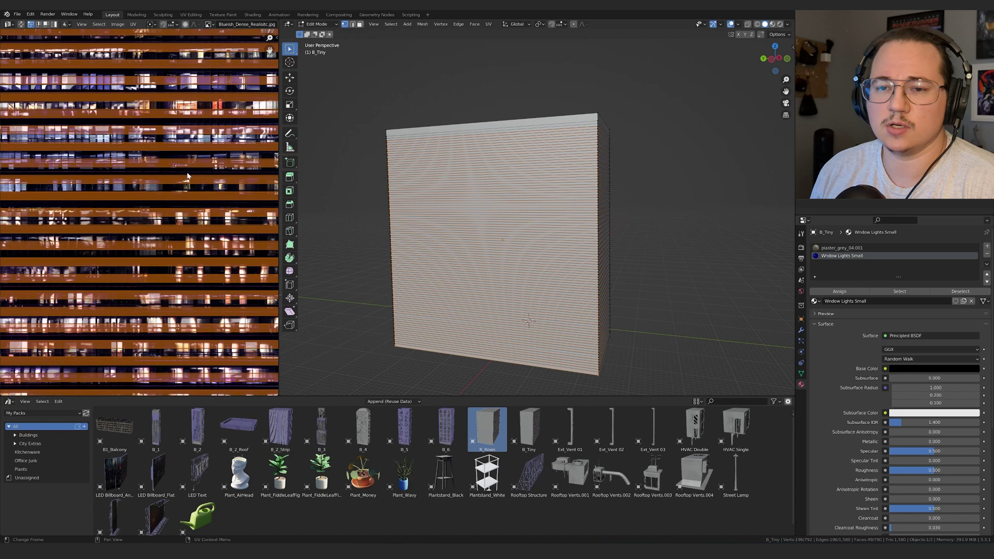
shift+middle_drag(187, 176, 191, 223)
shift+middle_drag(170, 119, 175, 238)
scroll(146, 166, down, 4)
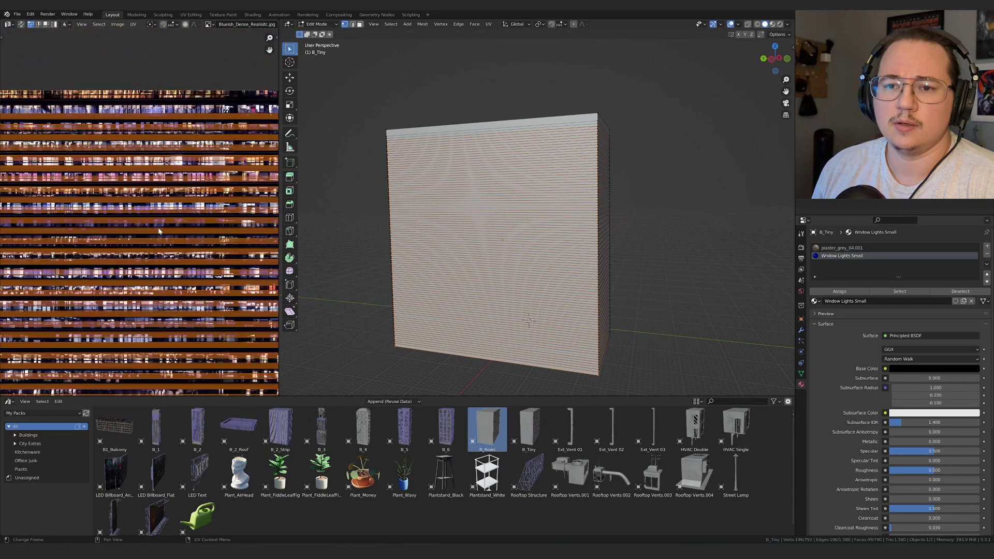
scroll(230, 212, up, 3)
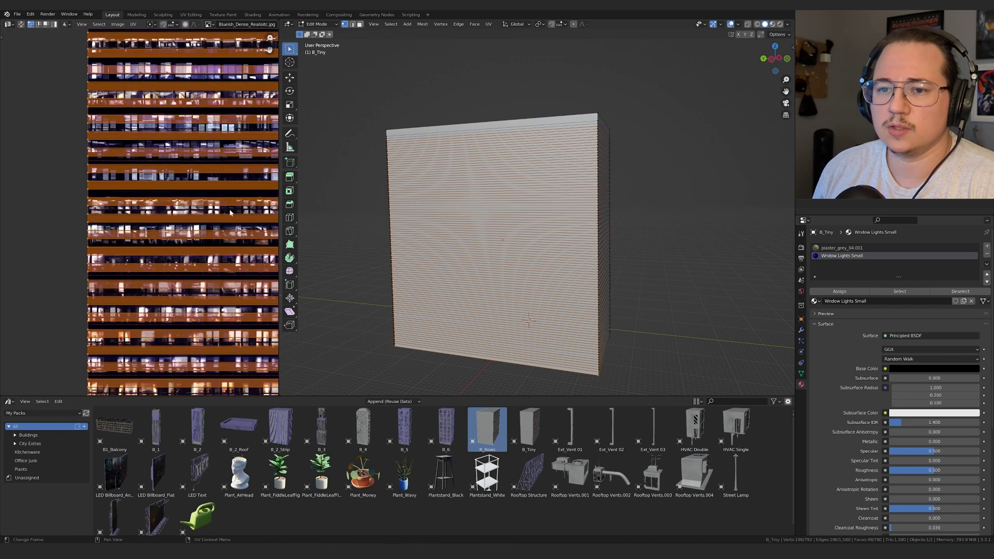
middle_drag(190, 262, 129, 212)
scroll(130, 212, down, 4)
key(Tab)
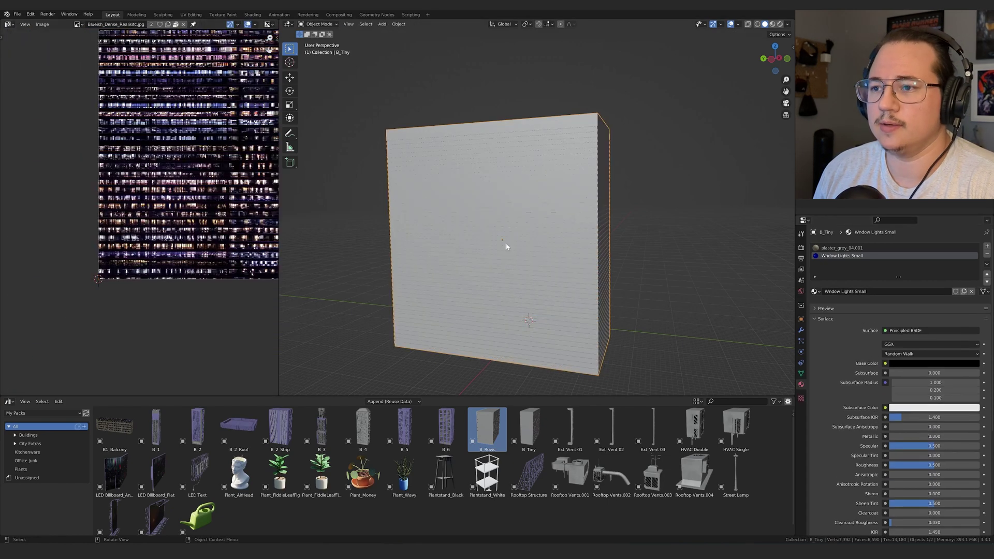
Maximize the 3D viewport and display B_Tiny's window facade with rendered shading.
middle_drag(546, 254, 563, 250)
key(ctrl+space)
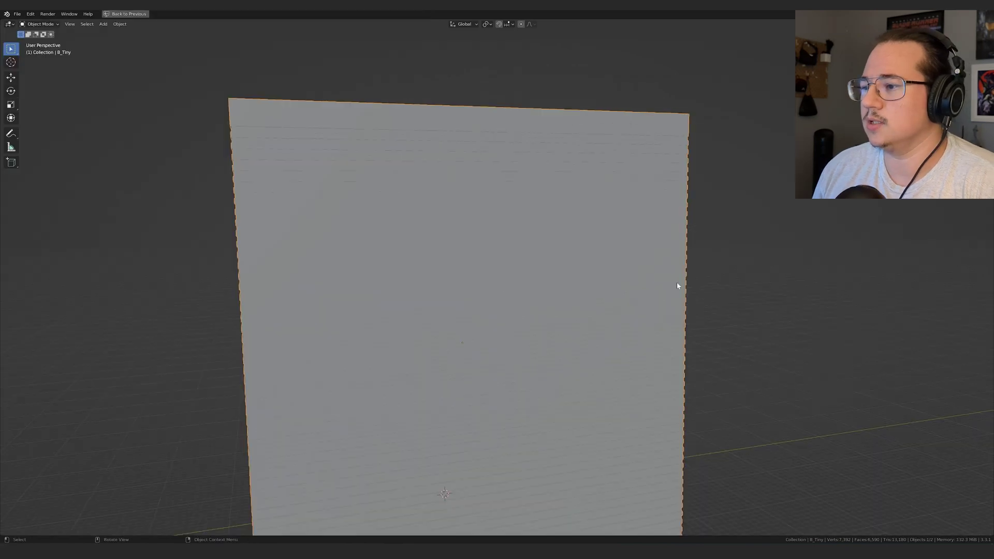
scroll(744, 272, down, 4)
click(978, 24)
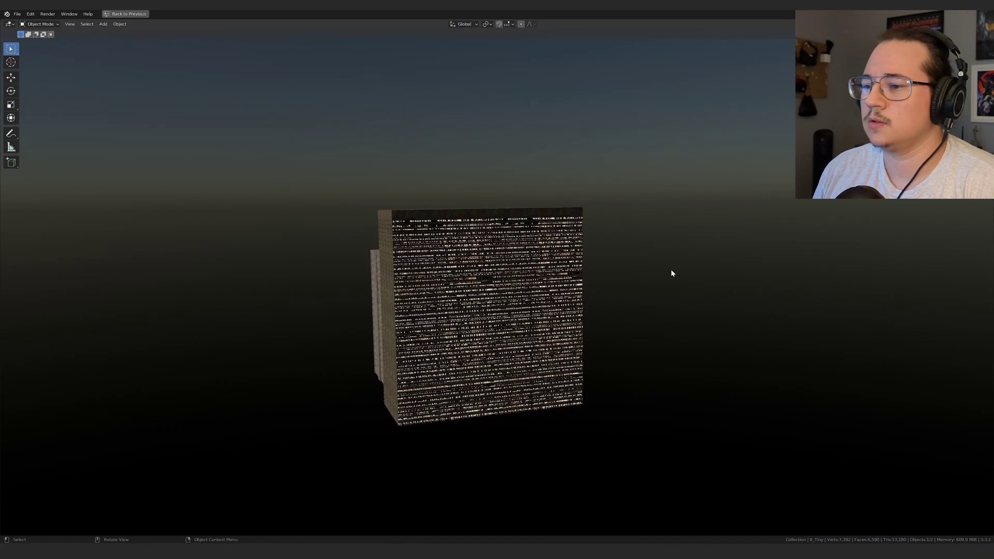
scroll(673, 271, up, 3)
middle_drag(689, 302, 733, 224)
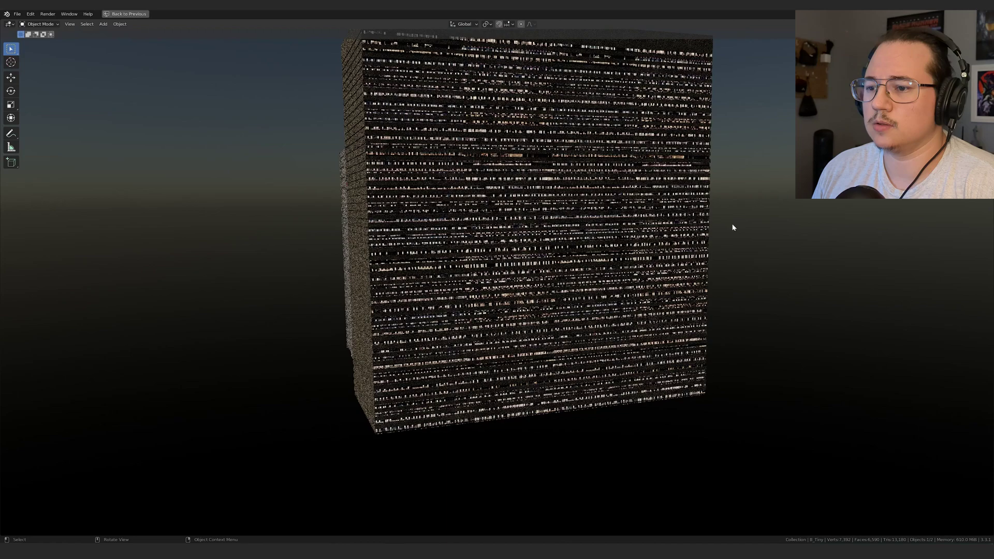
Restore the full editor layout and set the render engine to Eevee.
key(ctrl+space)
click(801, 248)
click(916, 247)
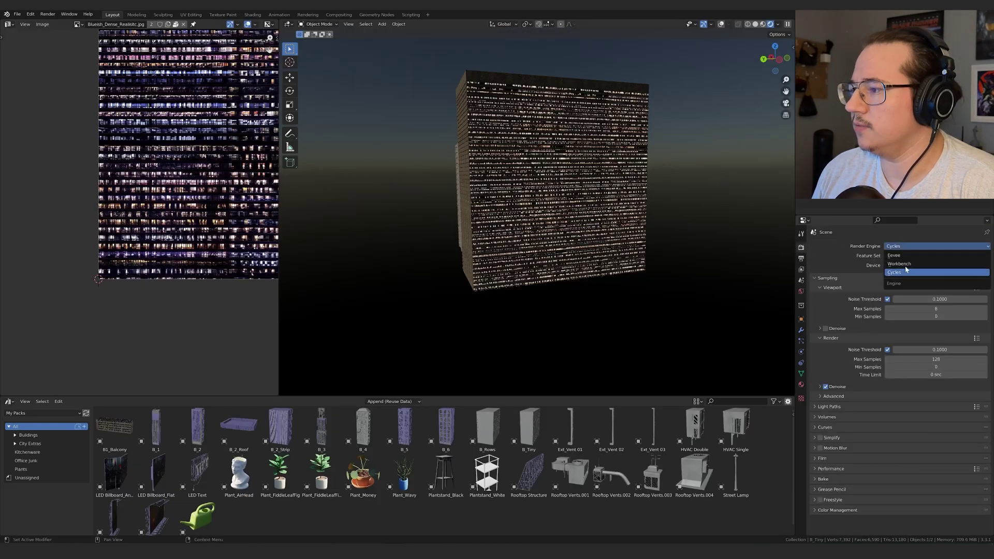
click(894, 256)
Examine B_Tiny's glowing windows in the maximized Eevee viewport, from close up and from far away.
key(ctrl+space)
middle_drag(699, 297, 669, 343)
scroll(668, 344, up, 2)
scroll(669, 344, up, 8)
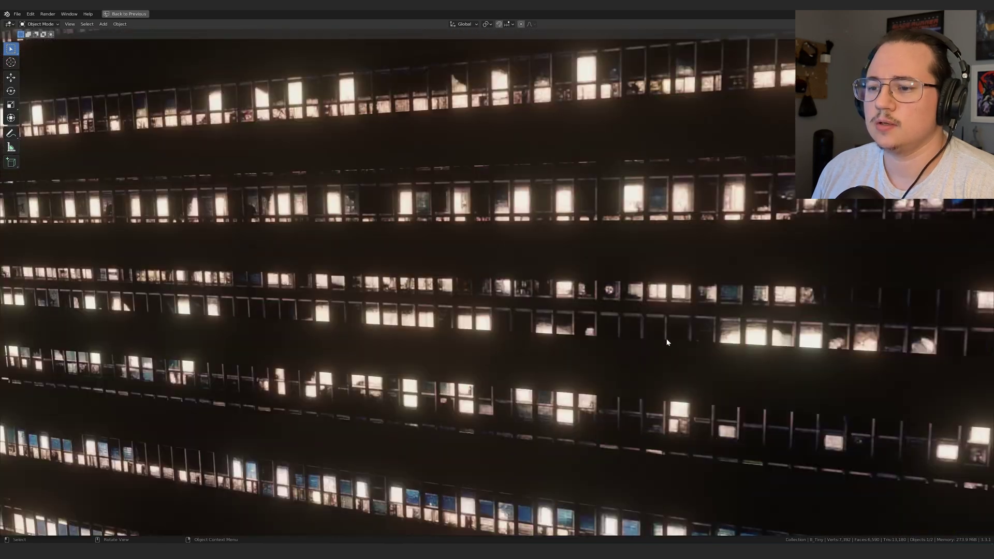
scroll(666, 338, down, 5)
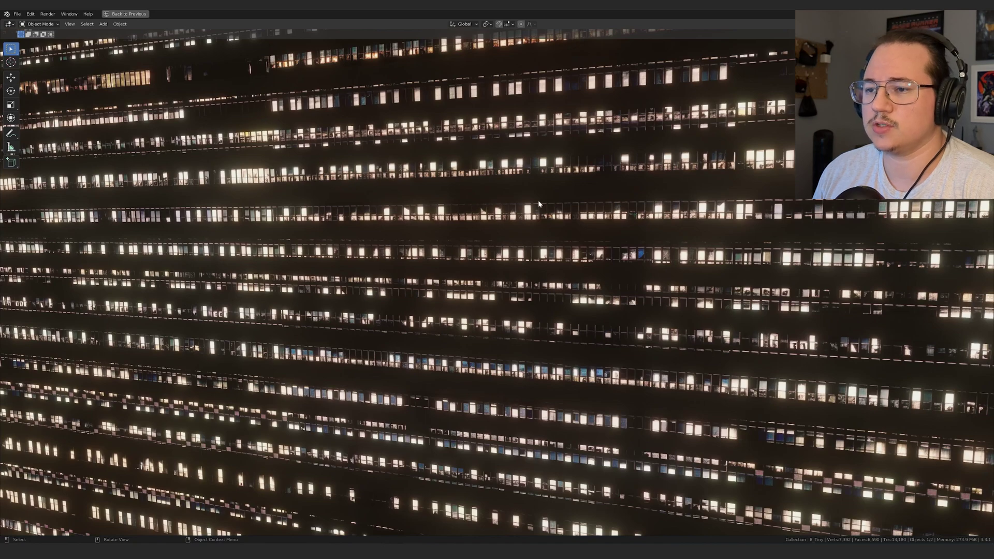
shift+middle_drag(412, 175, 601, 129)
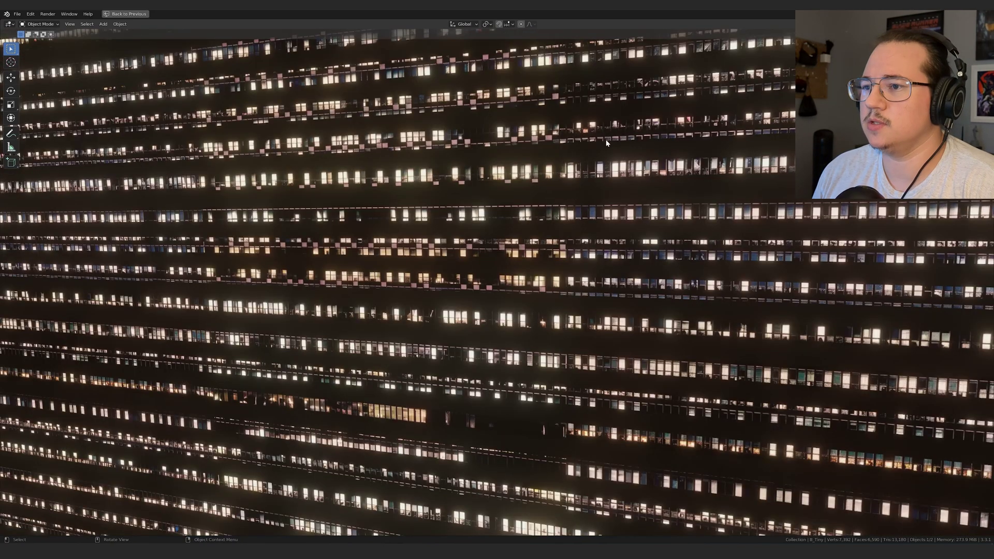
scroll(612, 259, down, 10)
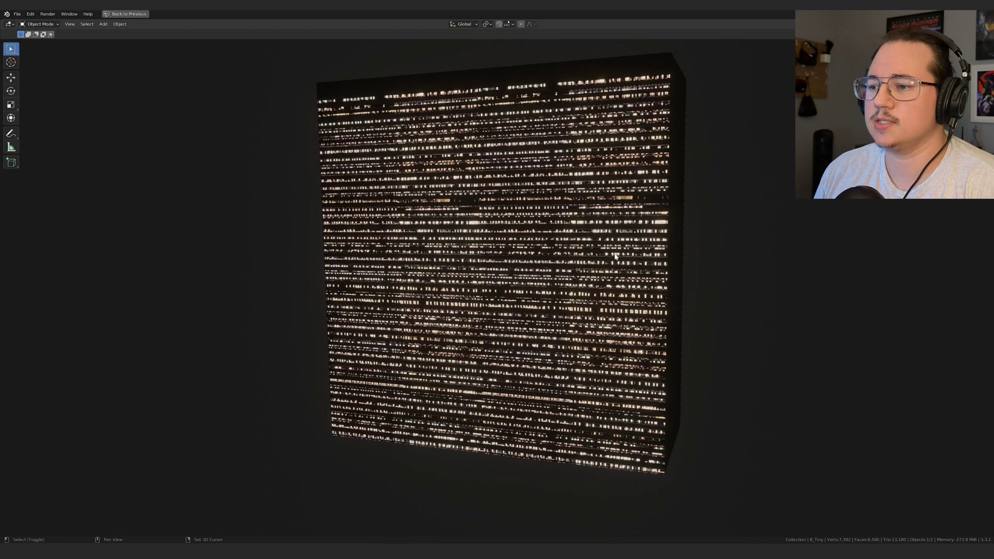
scroll(613, 260, down, 3)
middle_drag(541, 293, 575, 279)
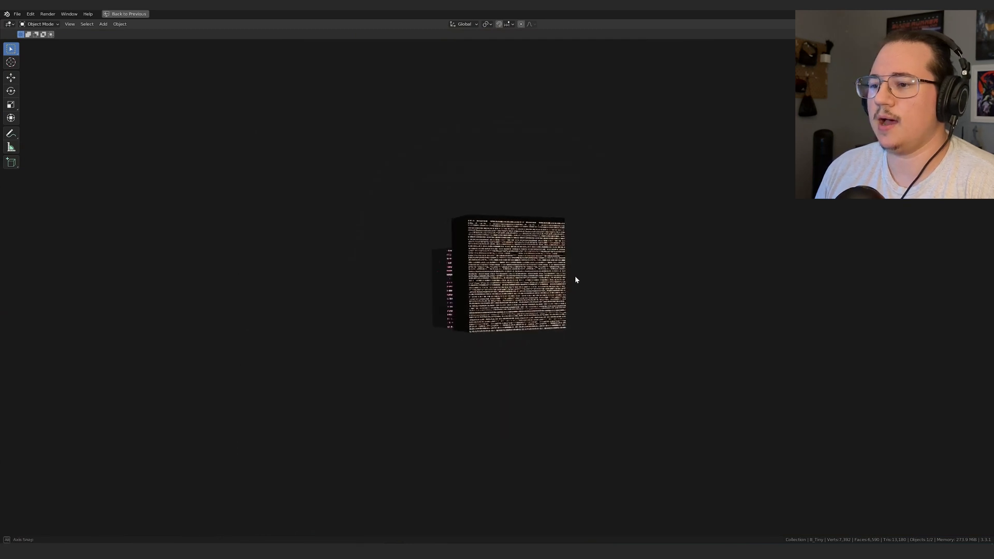
Move B_Rows horizontally so it stands beside B_Tiny with its window front visible, and restore the full editor layout.
click(447, 286)
key(g)
key(shift+z)
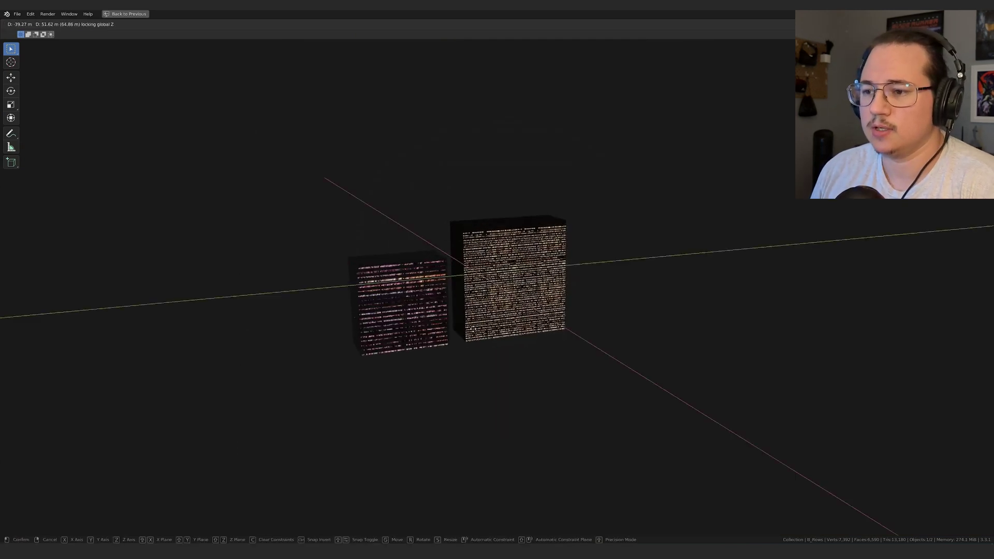
click(477, 328)
middle_drag(477, 328, 523, 281)
key(ctrl+space)
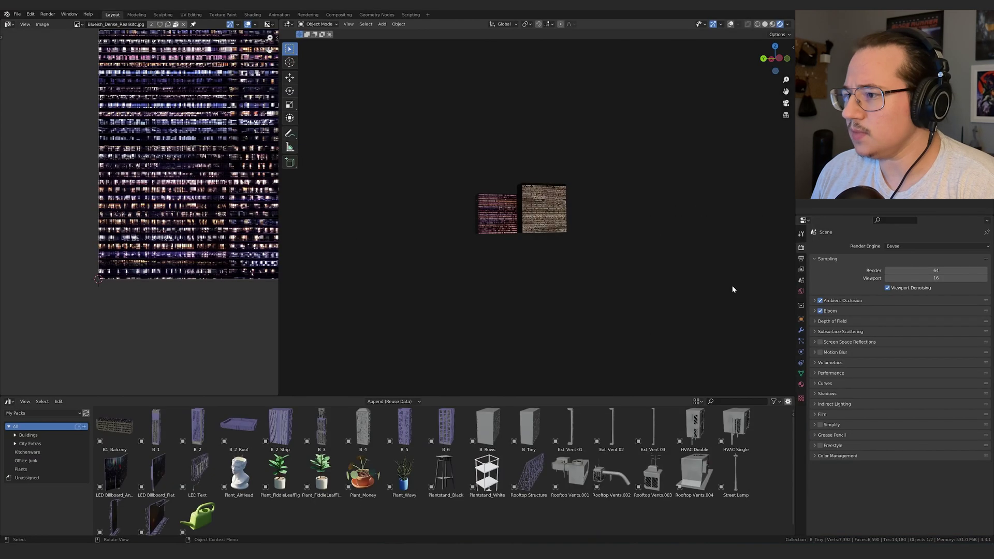
Add an Array modifier to B_Tiny with relative offset X 0 and Z 1 and a count of 3.
click(801, 329)
click(828, 246)
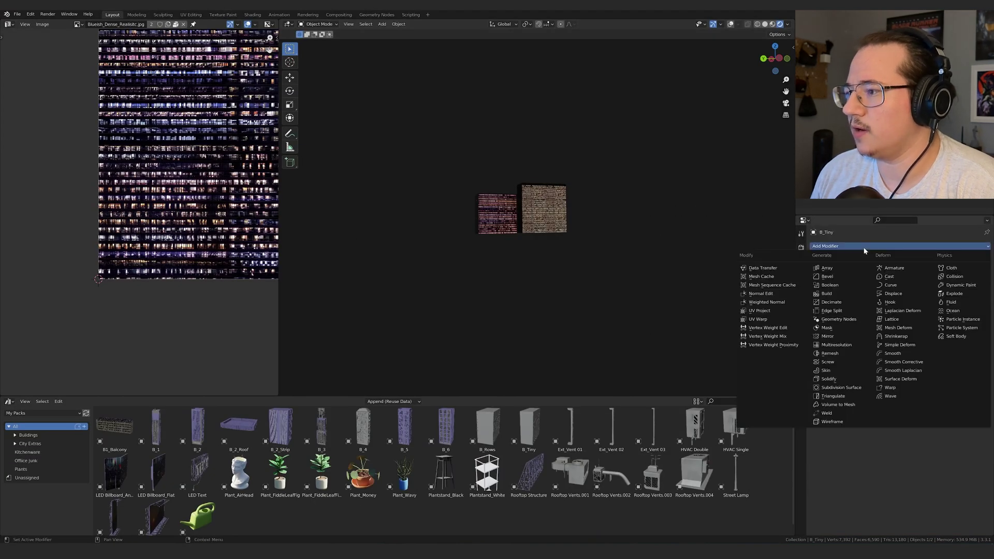
click(827, 268)
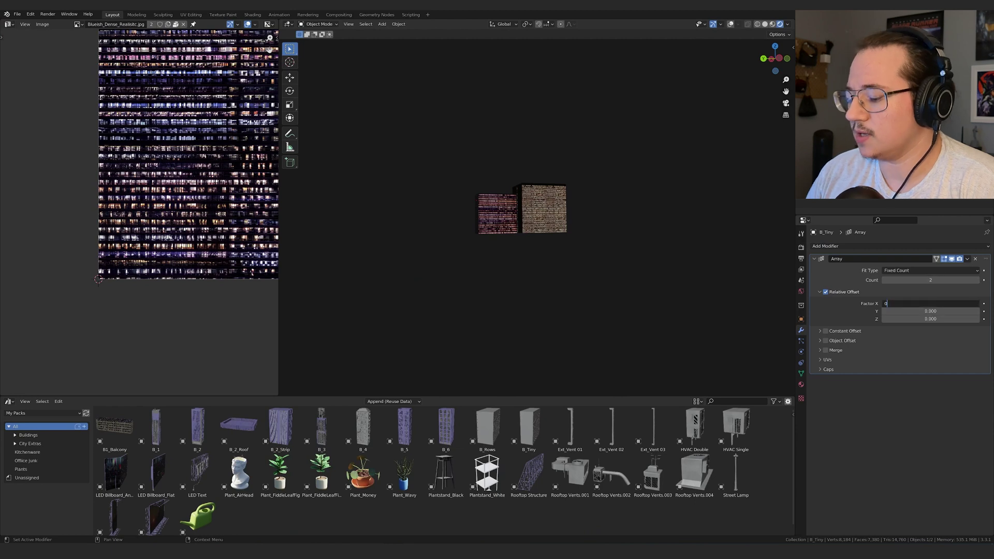
text(1)
key(Return)
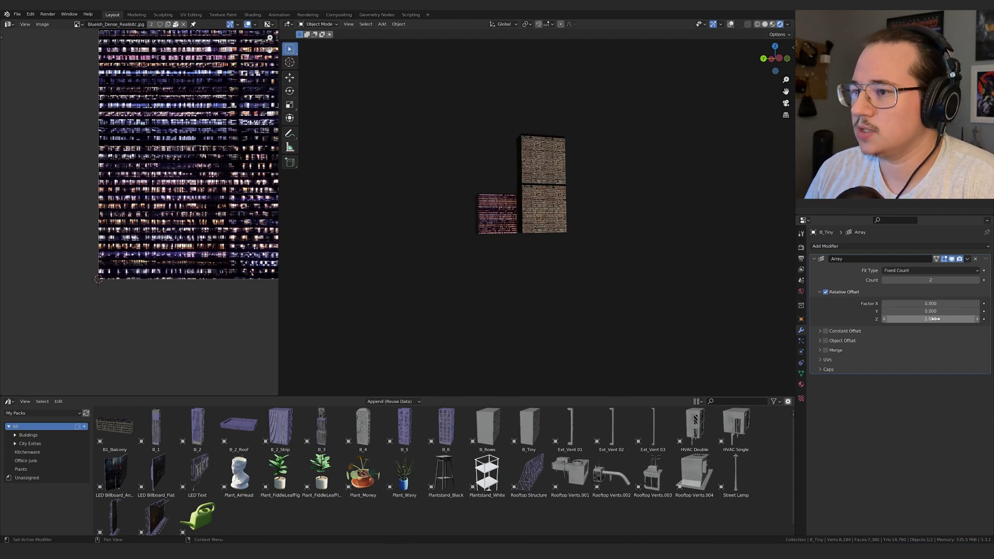
click(884, 280)
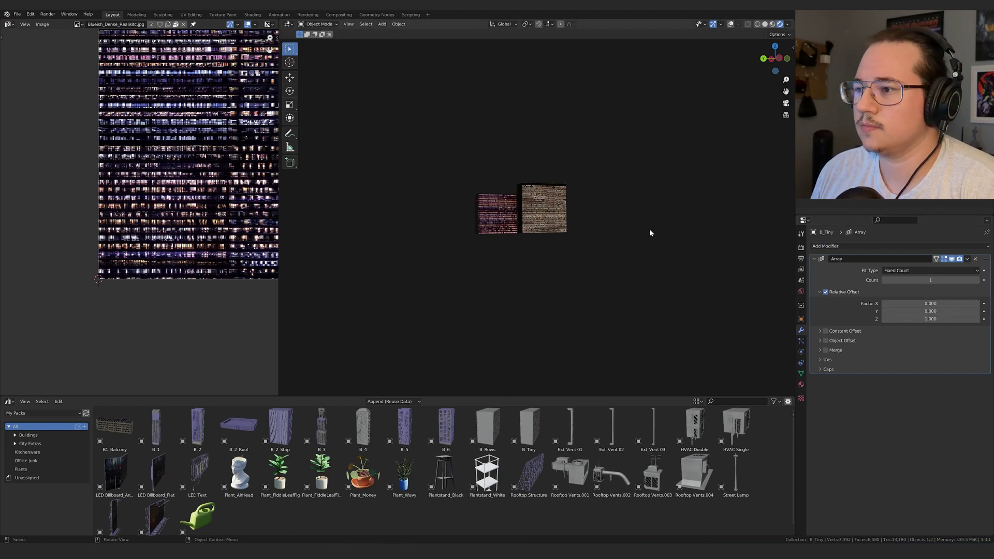
click(978, 280)
click(978, 280)
Add an Array modifier to B_Rows with relative offset X 0 and Z 1 and a count of 4.
click(509, 220)
click(889, 247)
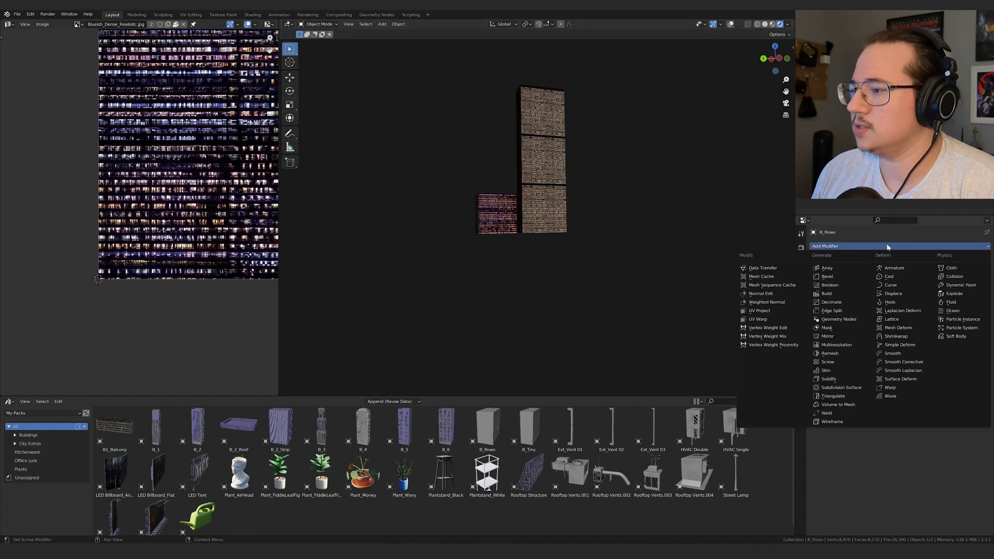
click(839, 267)
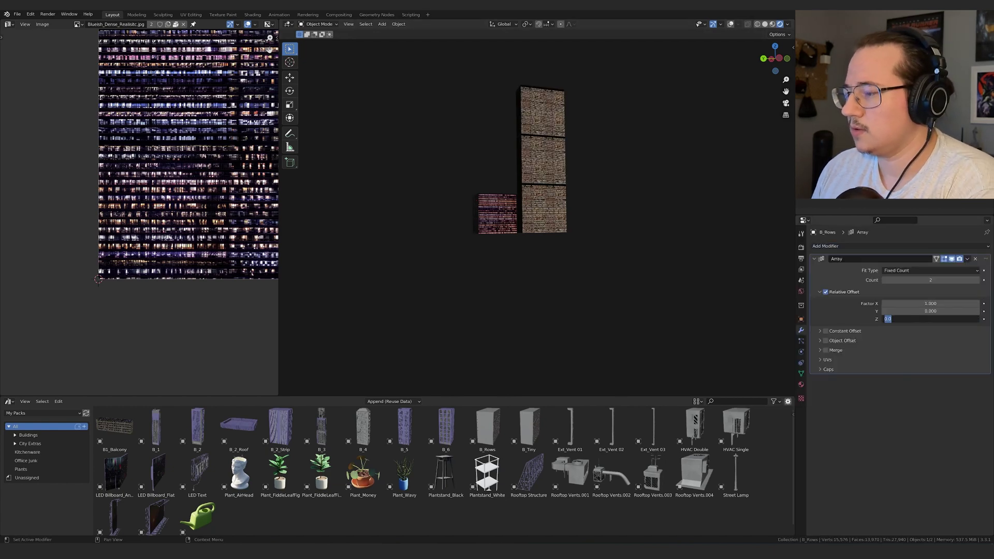
text(1)
key(Return)
key(BackSpace)
click(977, 280)
click(976, 280)
middle_drag(612, 191, 574, 211)
scroll(573, 212, up, 3)
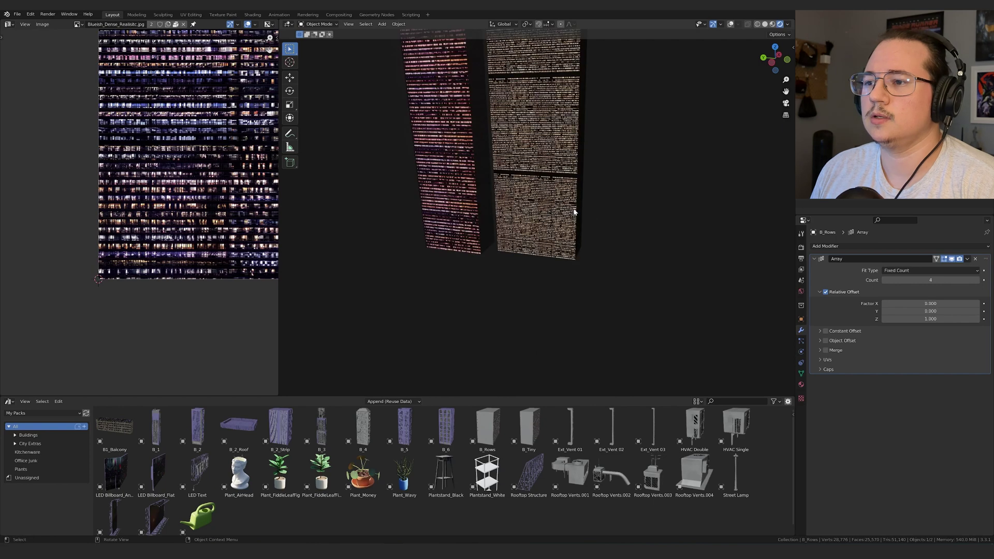
Raise the Bloom intensity in Eevee's render settings to strengthen the glow around both stacked towers.
scroll(573, 210, down, 4)
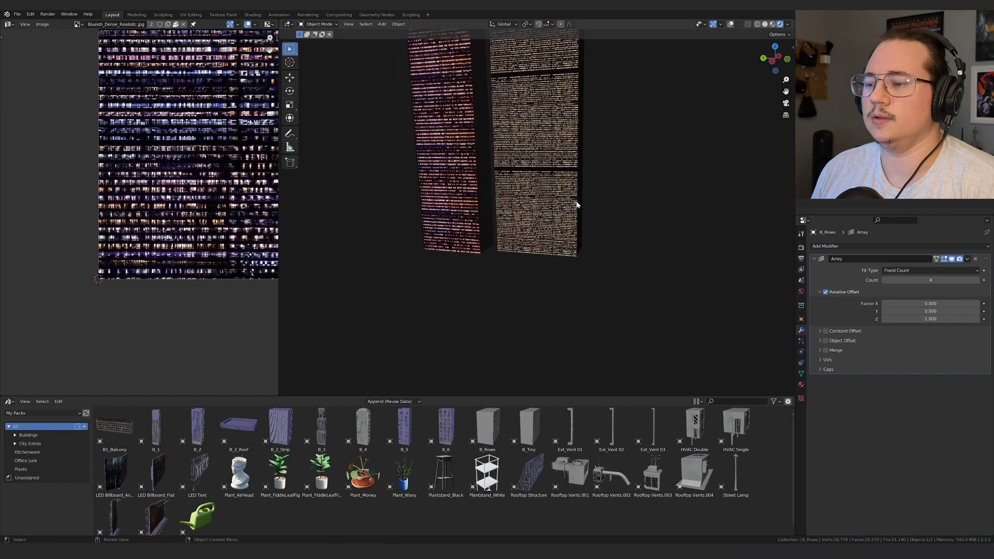
right_click(604, 259)
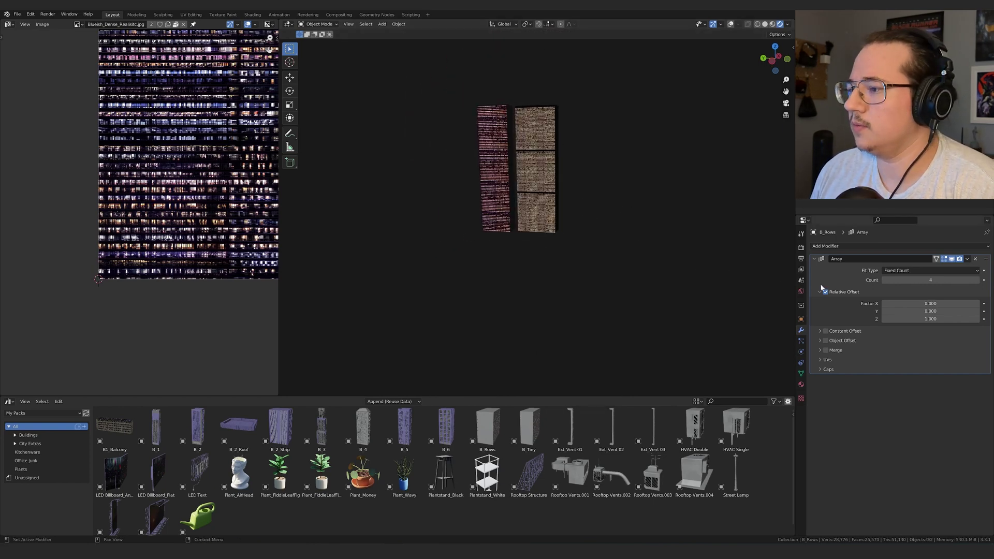
key(ctrl+space)
scroll(516, 227, down, 1)
scroll(528, 233, up, 1)
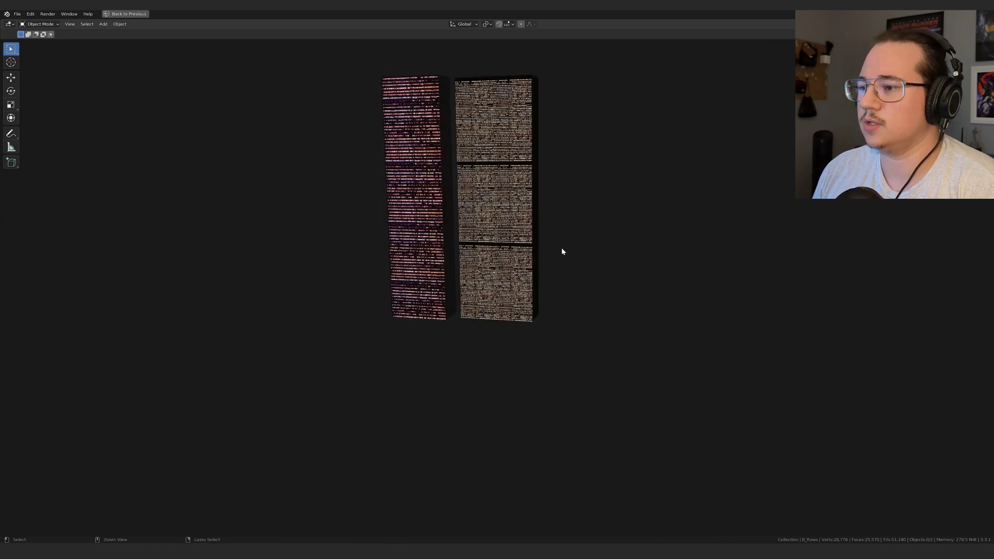
key(ctrl+space)
click(802, 258)
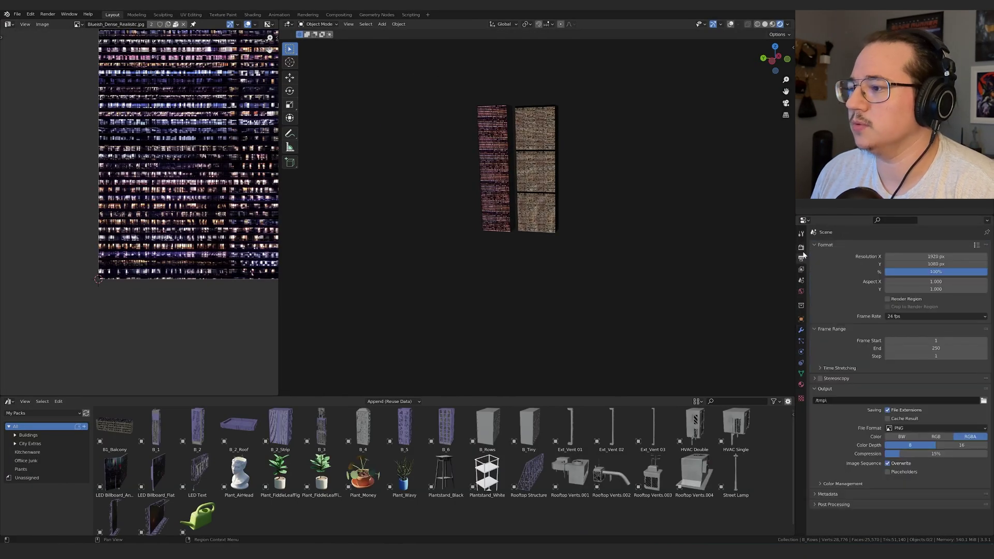
click(801, 247)
click(826, 311)
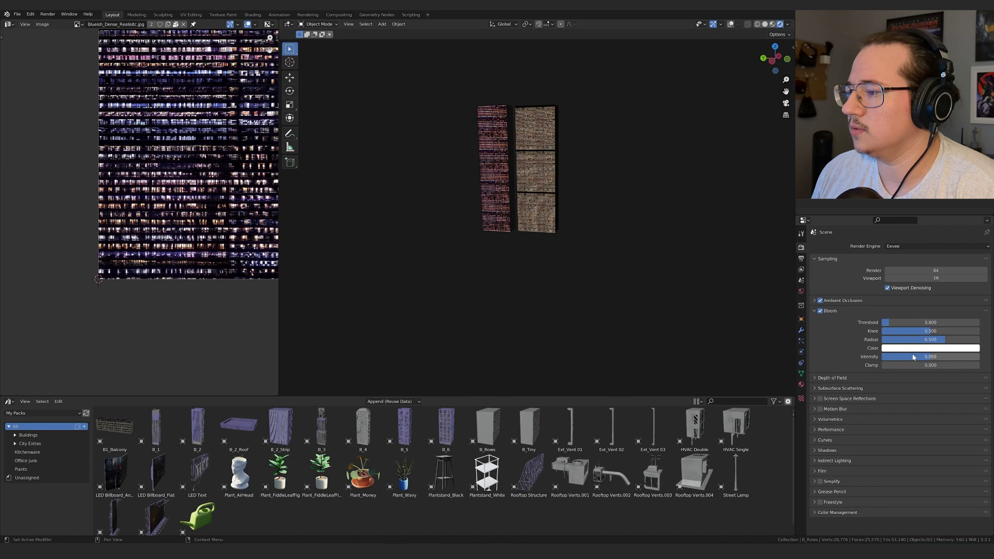
drag(938, 357, 979, 357)
Set the Emission Strength of the window-light materials on B_Rows and B_Tiny to 6.
click(801, 384)
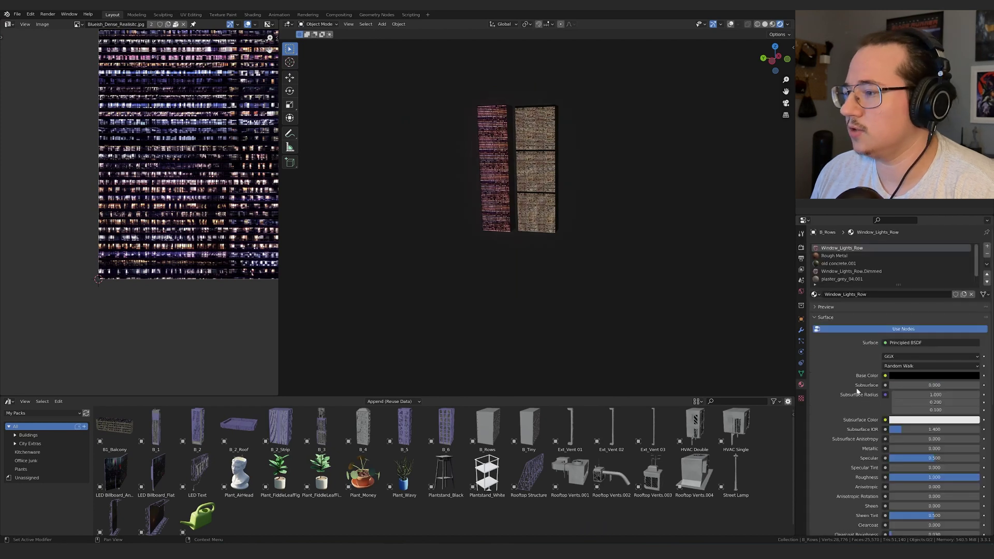
scroll(905, 311, down, 10)
double_click(926, 365)
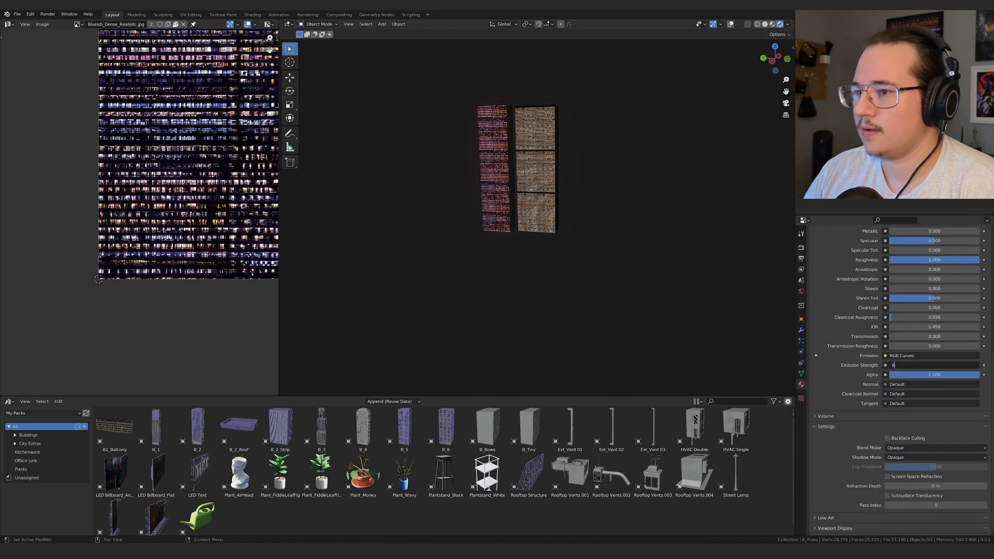
key(Return)
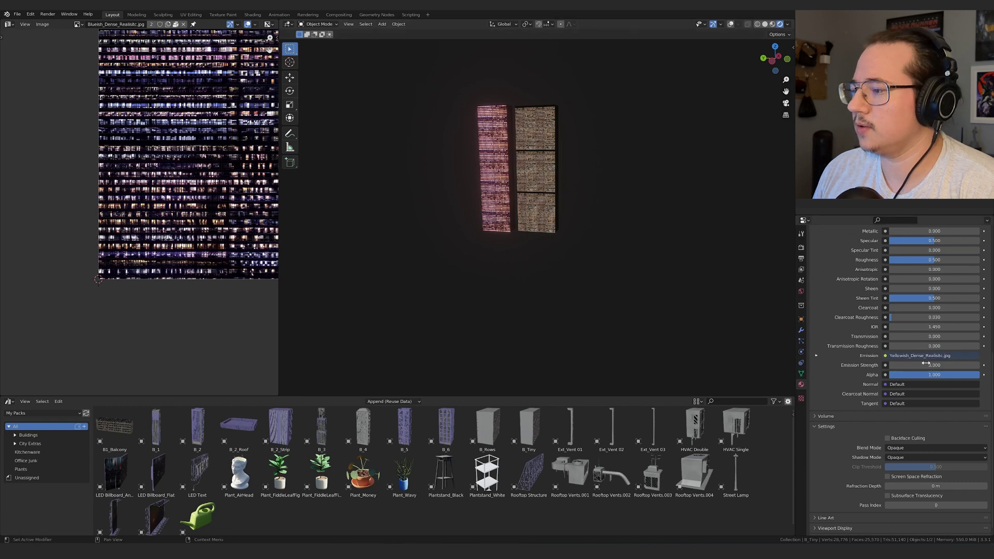
text(5)
key(Return)
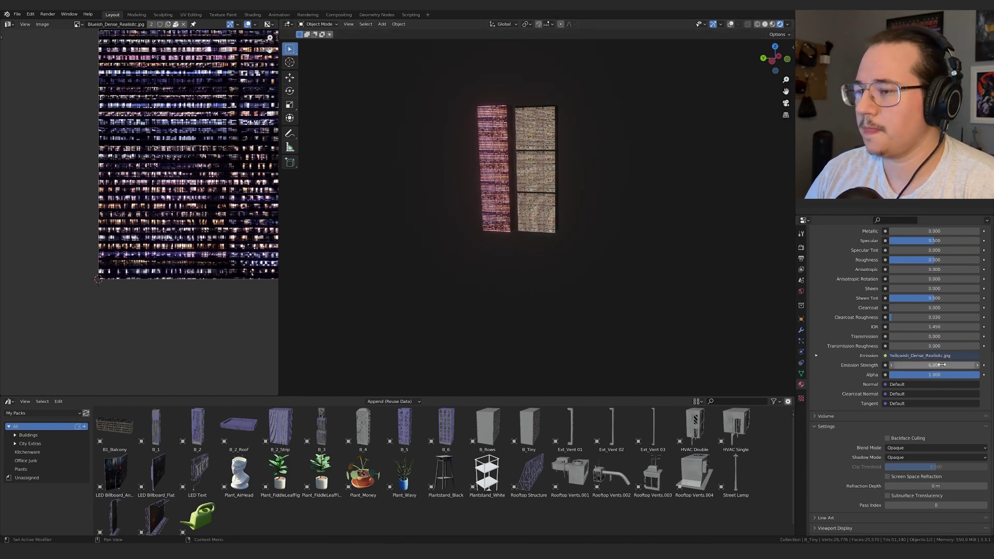
Create linked duplicates of both towers and place them behind the originals, moving only horizontally, in the maximized viewport.
key(ctrl+alt+space)
scroll(575, 156, up, 3)
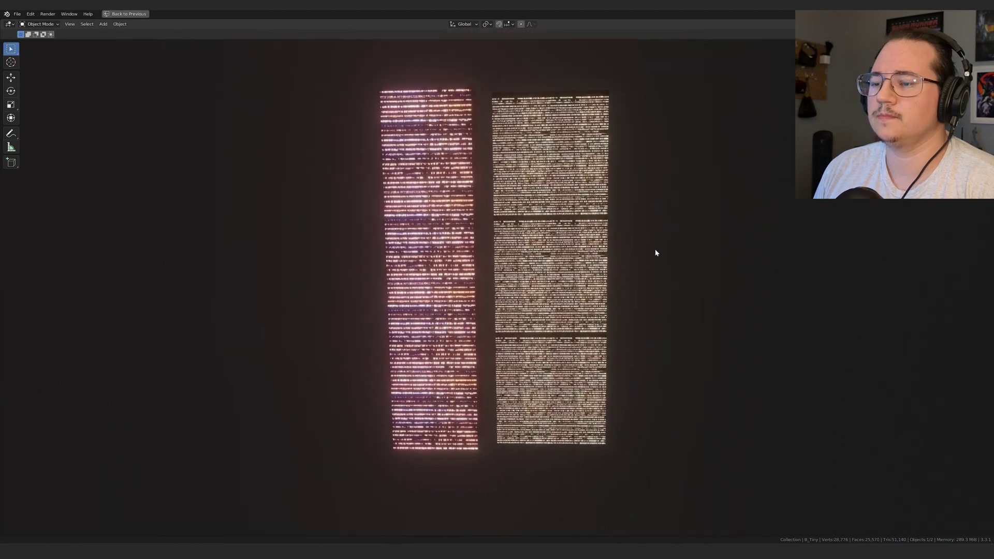
middle_drag(647, 240, 465, 343)
key(alt+d)
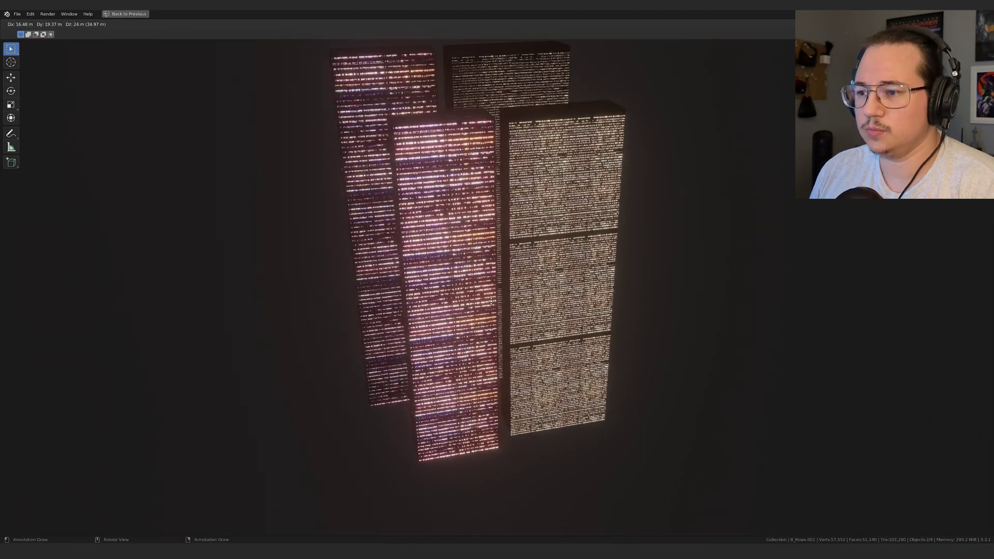
key(shift+z)
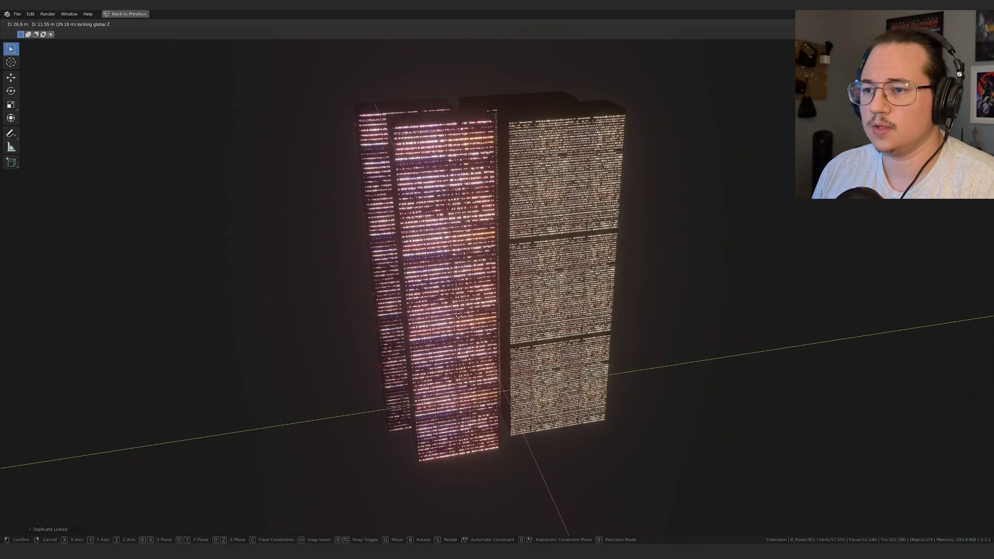
click(297, 341)
Move the duplicated B_Rows tower horizontally to the opposite side of the group, behind and beyond B_Tiny.
middle_drag(297, 341, 337, 293)
key(g)
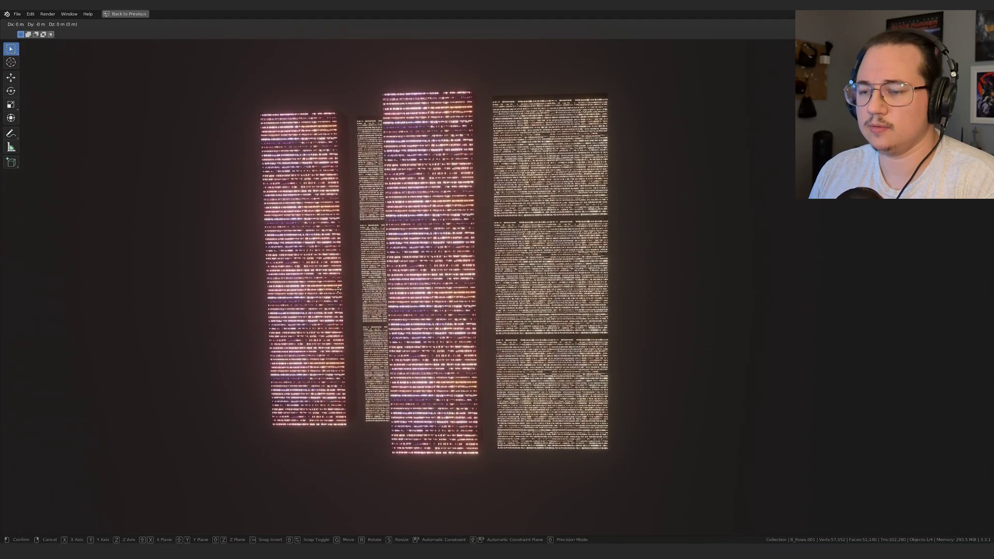
key(shift+z)
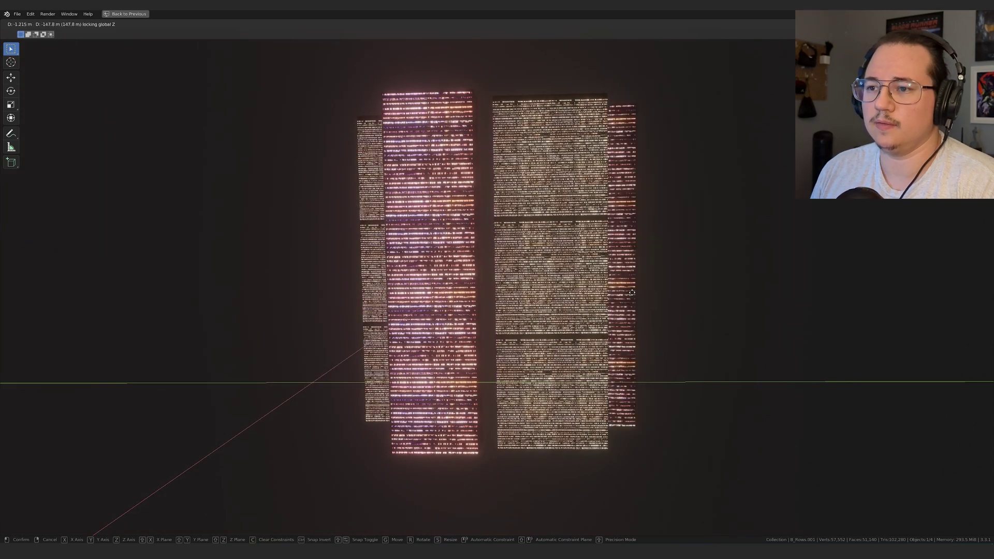
click(683, 299)
Move the front B_Tiny tower horizontally until it stands directly against the front B_Rows tower.
click(569, 294)
middle_drag(569, 294, 617, 290)
key(g)
key(shift+z)
click(551, 348)
scroll(624, 295, up, 3)
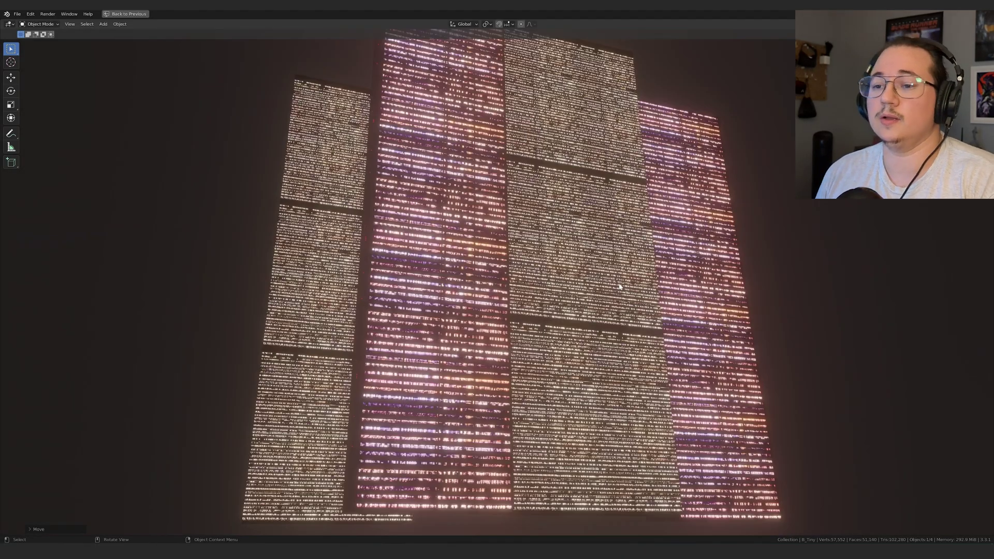
middle_drag(620, 287, 712, 316)
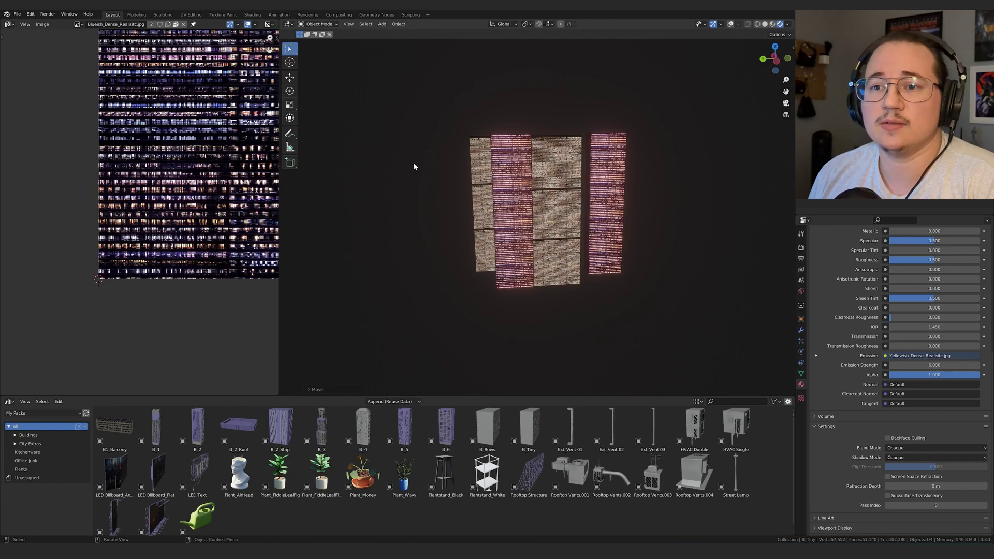
Examine the blueish window texture in the image editor and compare it with B_Rows's lit windows in the viewport.
scroll(172, 114, down, 2)
scroll(186, 211, up, 5)
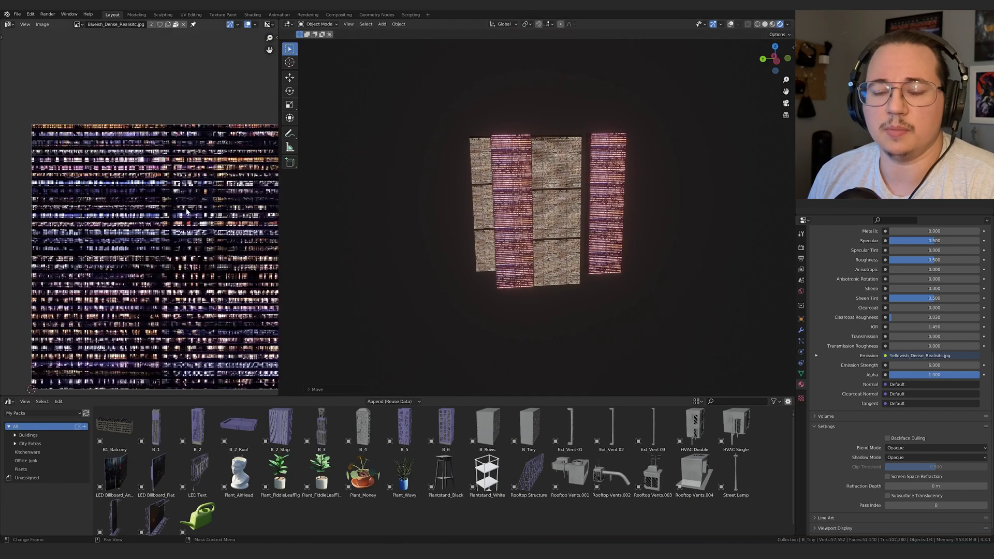
scroll(181, 205, up, 1)
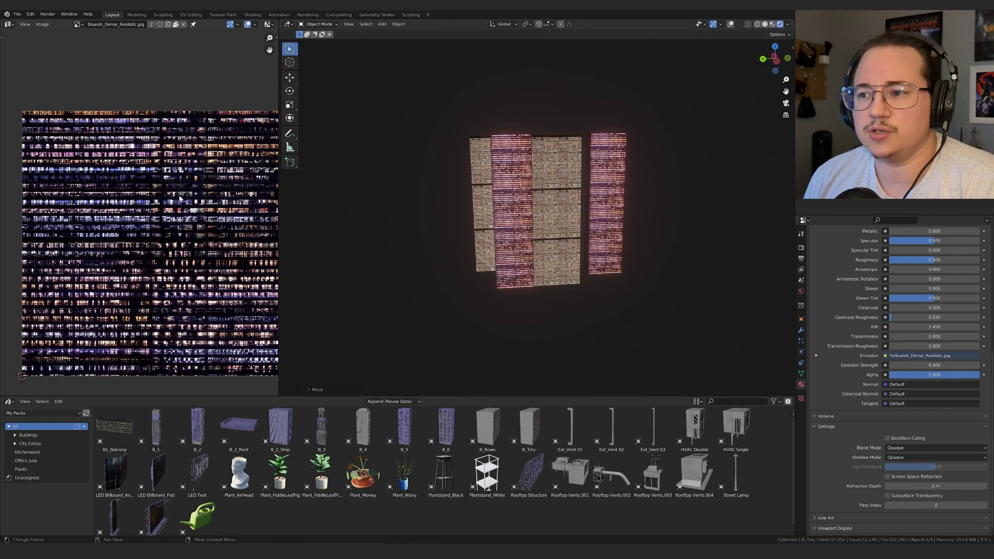
scroll(182, 200, down, 1)
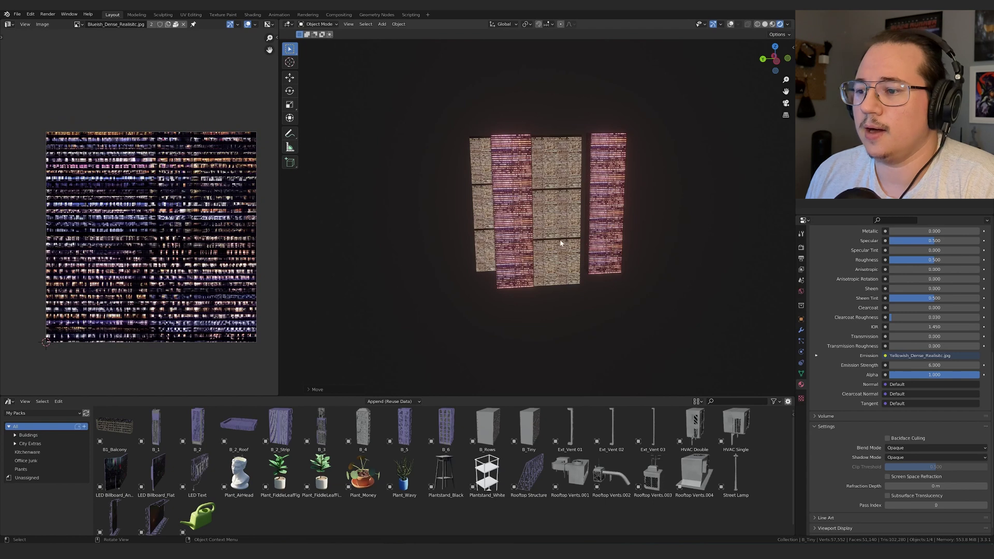
scroll(239, 266, up, 1)
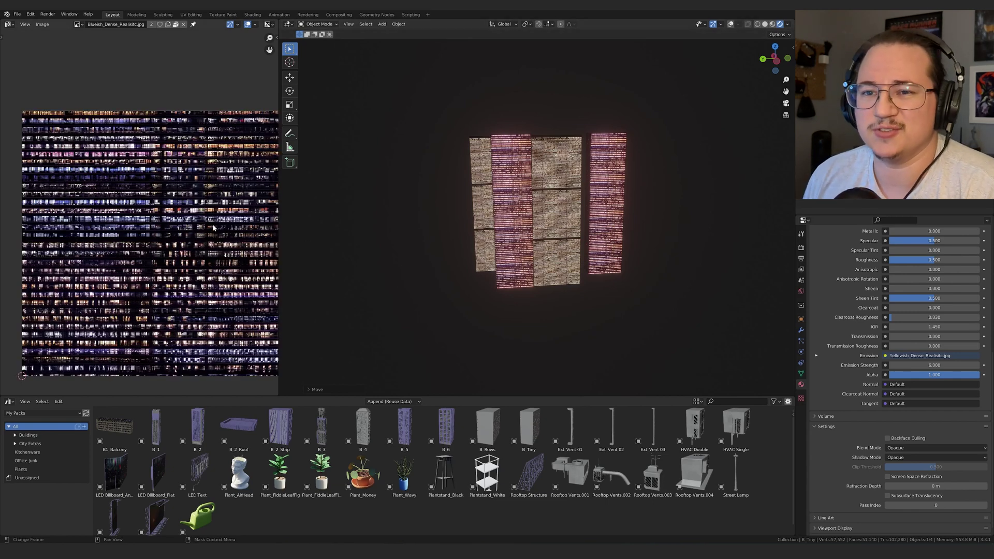
middle_drag(213, 224, 197, 209)
scroll(463, 227, up, 5)
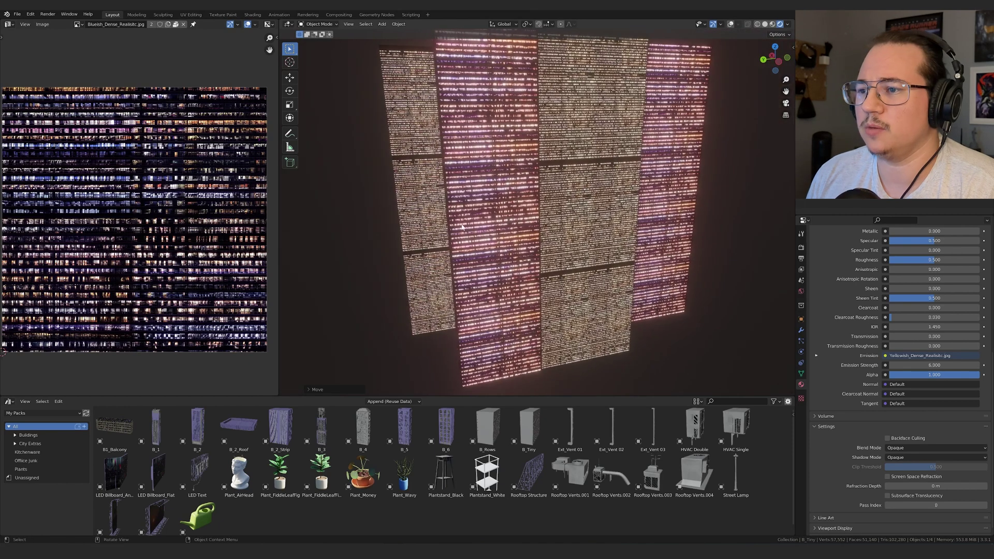
click(464, 226)
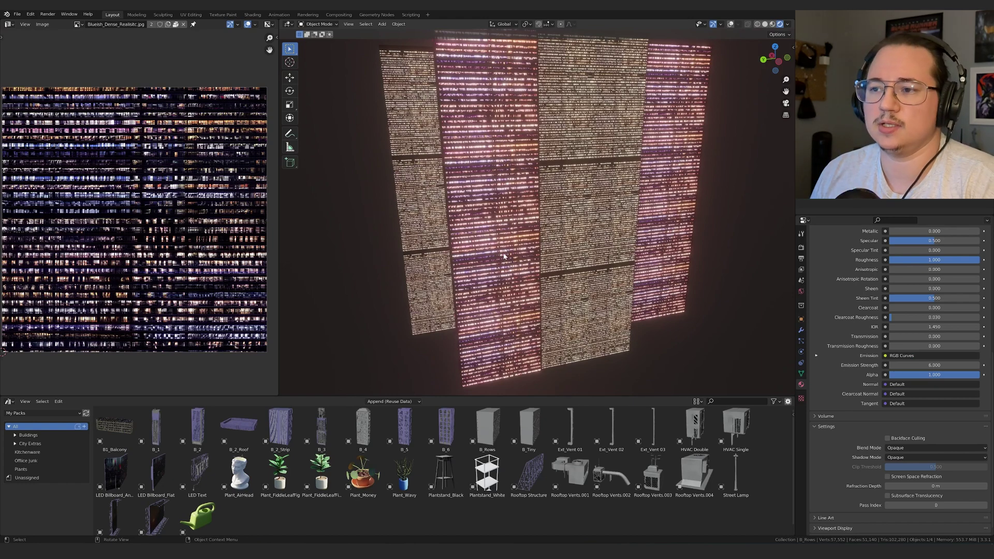
Rotate B_Tiny about the Z axis and move it horizontally so its window front forms a corner with B_Rows.
scroll(593, 211, down, 4)
middle_drag(527, 224, 567, 231)
click(577, 194)
middle_drag(578, 195, 597, 212)
key(r)
key(z)
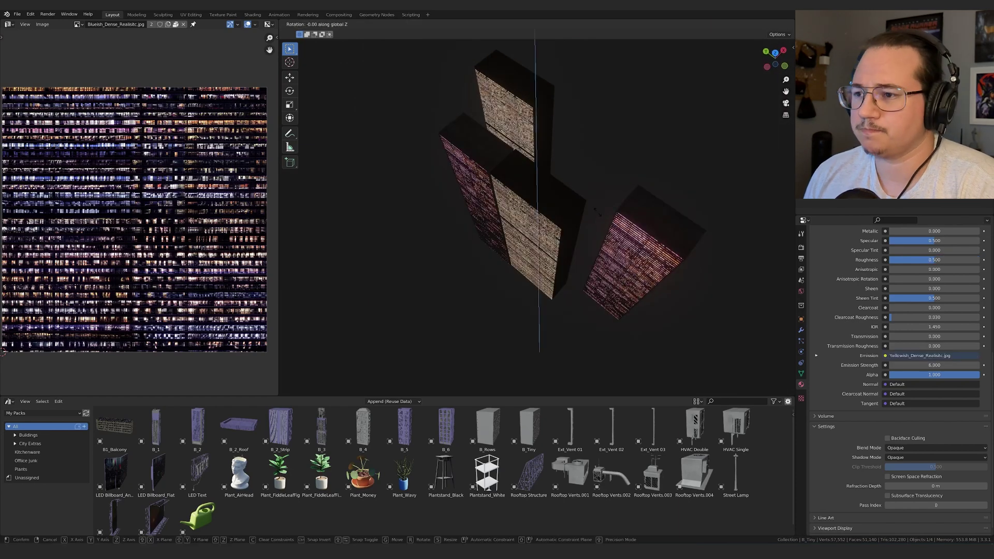
key(Return)
key(g)
key(shift+z)
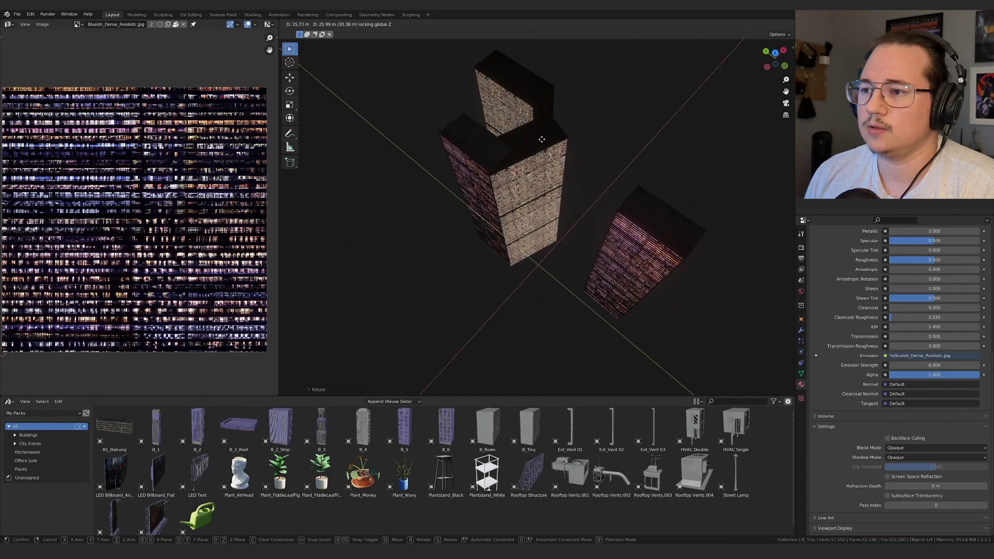
click(540, 139)
Rotate the duplicated B_Rows tower about the Z axis and move it horizontally in against the other towers.
mouse_move(571, 234)
middle_down()
mouse_move(587, 213)
mouse_move(588, 173)
mouse_move(575, 193)
mouse_move(605, 201)
mouse_move(525, 257)
mouse_move(519, 220)
mouse_move(608, 224)
mouse_move(595, 249)
mouse_move(571, 228)
middle_up()
scroll(575, 192, up, 3)
scroll(608, 224, down, 3)
click(594, 249)
click(568, 306)
key(r)
key(z)
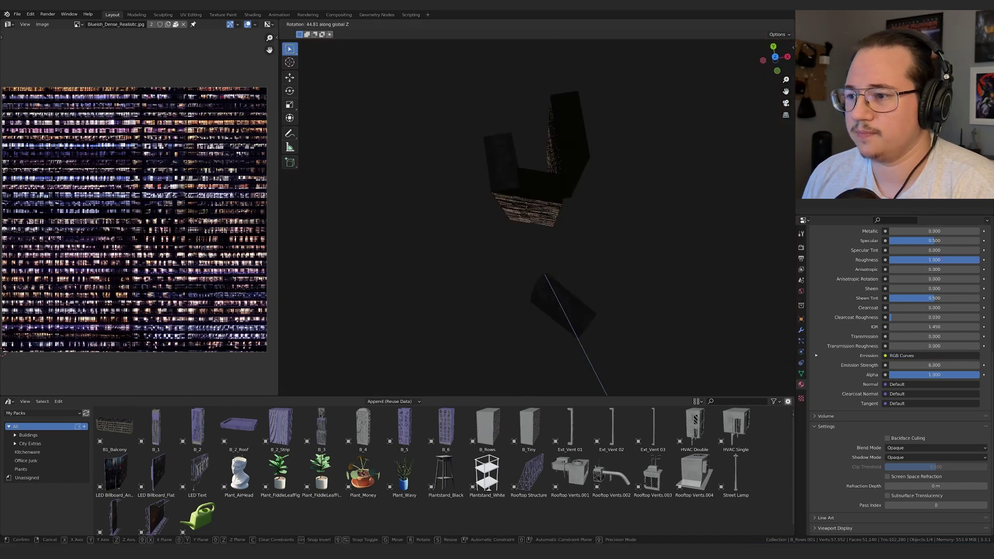
click(523, 311)
key(g)
key(shift+z)
click(504, 122)
Rotate the duplicated B_Tiny tower about the Z axis and move it horizontally to join the tower cluster.
middle_drag(504, 122, 629, 228)
click(533, 156)
key(r)
key(z)
click(538, 152)
key(g)
key(shift+z)
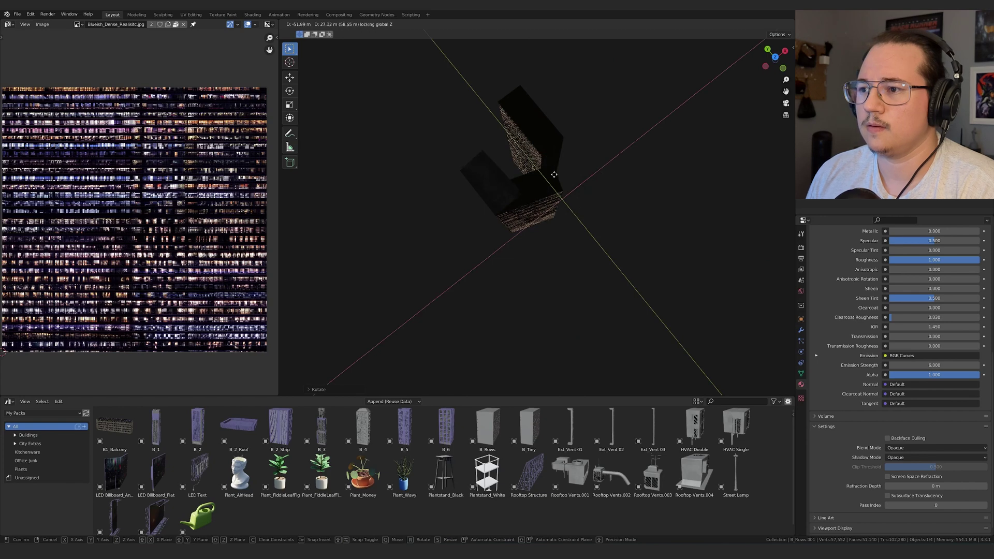
click(523, 196)
Select the two joined towers that include a yellowish window front and rotate them together about the Z axis.
middle_drag(523, 197, 596, 147)
key(KP_7)
key(g)
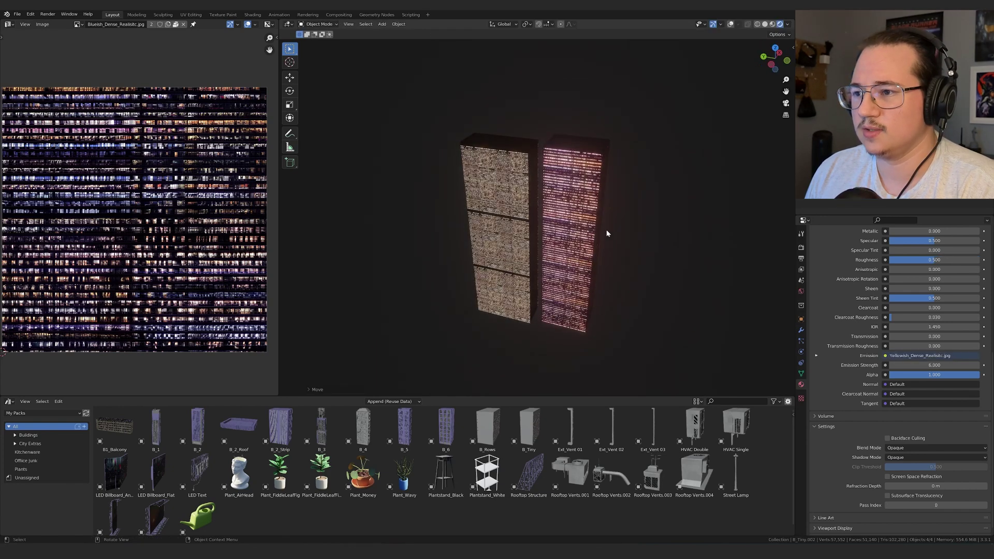
drag(521, 109, 481, 183)
key(r)
key(z)
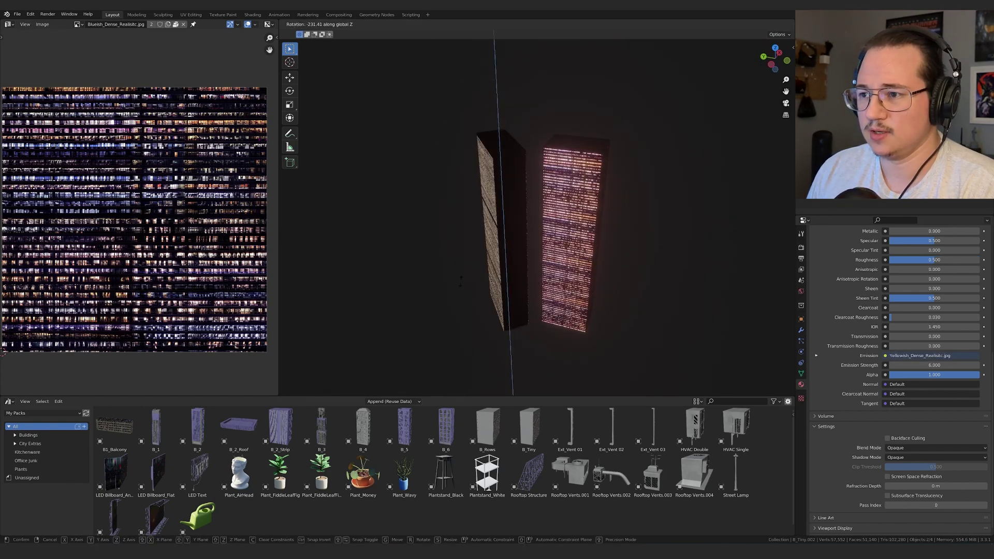
click(582, 300)
Examine the yellowish and pinkish window fronts of the arranged towers from several angles, up close and from afar.
middle_drag(582, 300, 607, 264)
scroll(607, 264, up, 3)
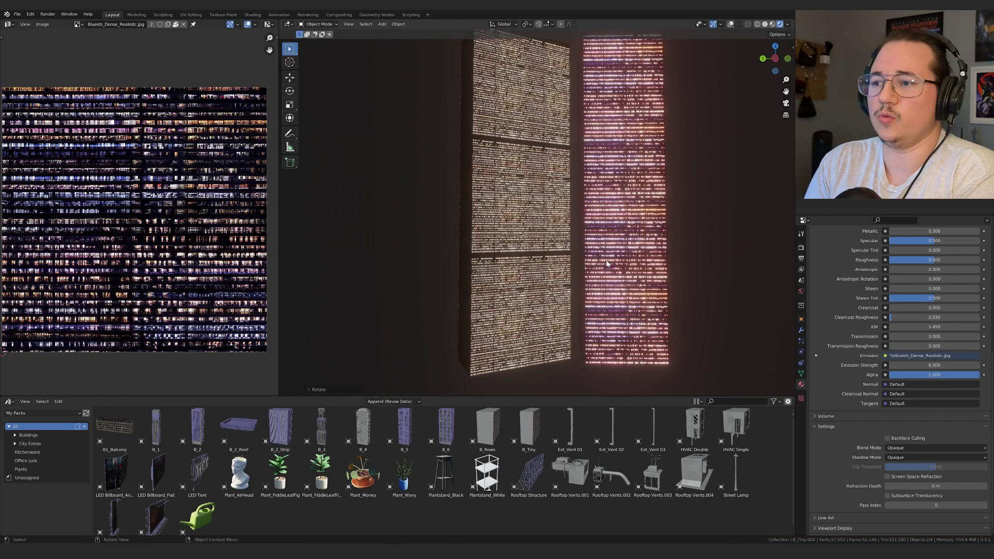
scroll(631, 193, down, 3)
middle_drag(622, 191, 607, 188)
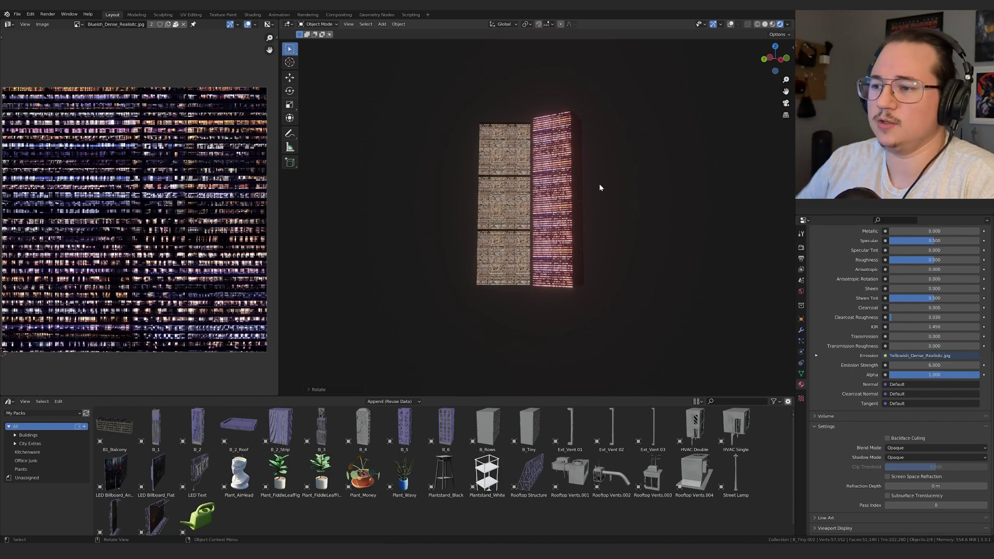
scroll(611, 215, down, 2)
middle_drag(611, 215, 658, 224)
scroll(639, 259, up, 5)
scroll(639, 259, up, 3)
scroll(655, 230, up, 3)
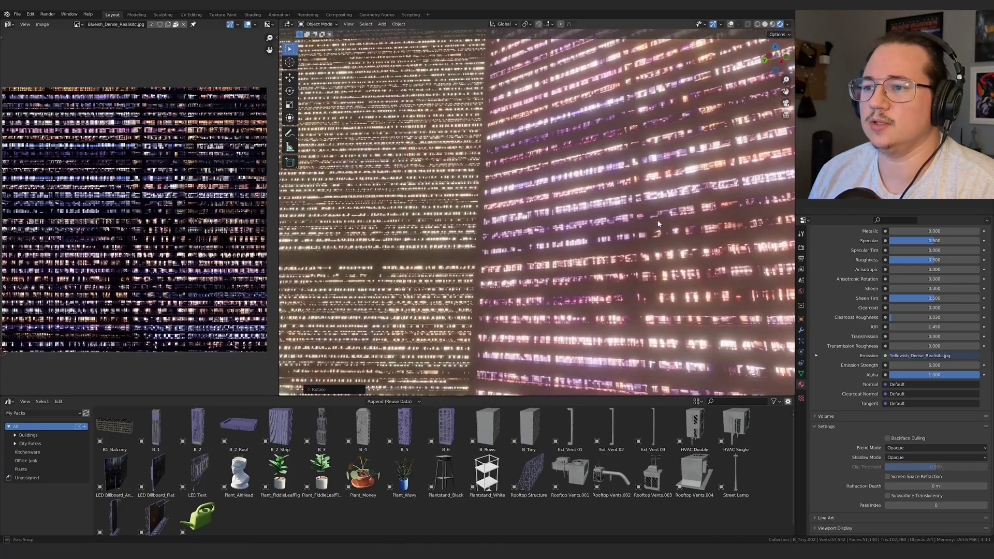
scroll(658, 223, down, 5)
key(ctrl+space)
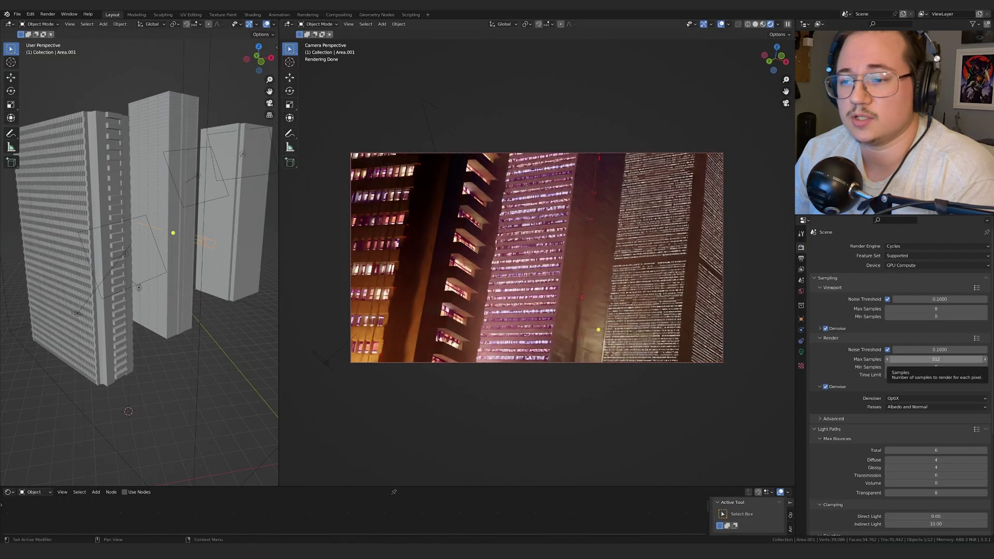